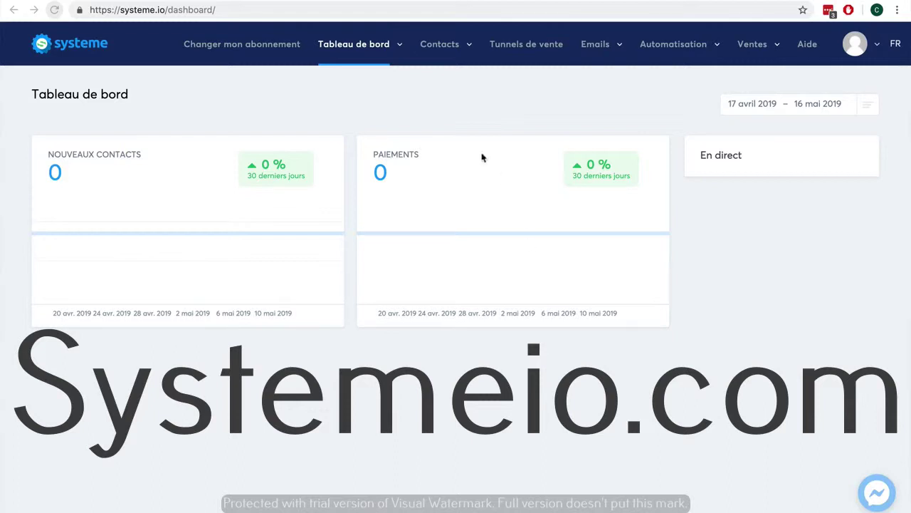
Go to 'Gérer les tags' from the Contacts menu to reach the empty Tags page.
{"action": "mouse_move", "coordinate": [441, 54]}
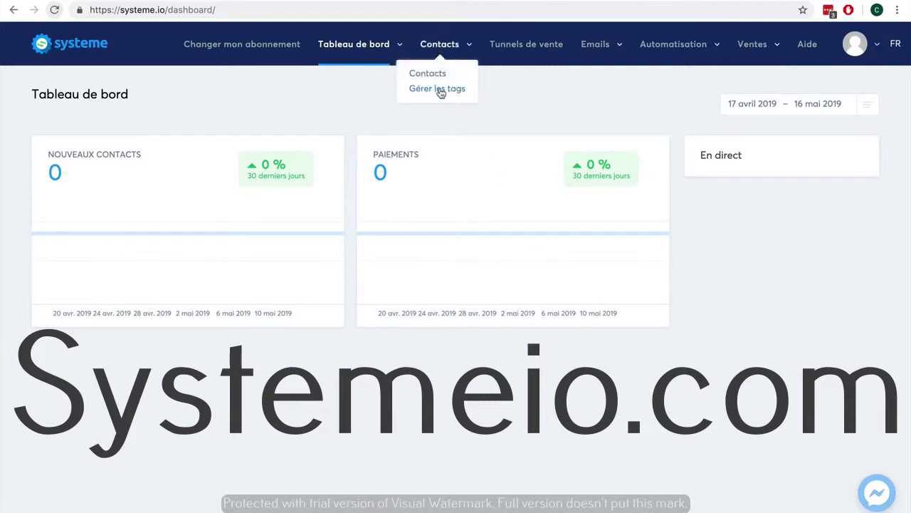
{"action": "left_click", "coordinate": [441, 92]}
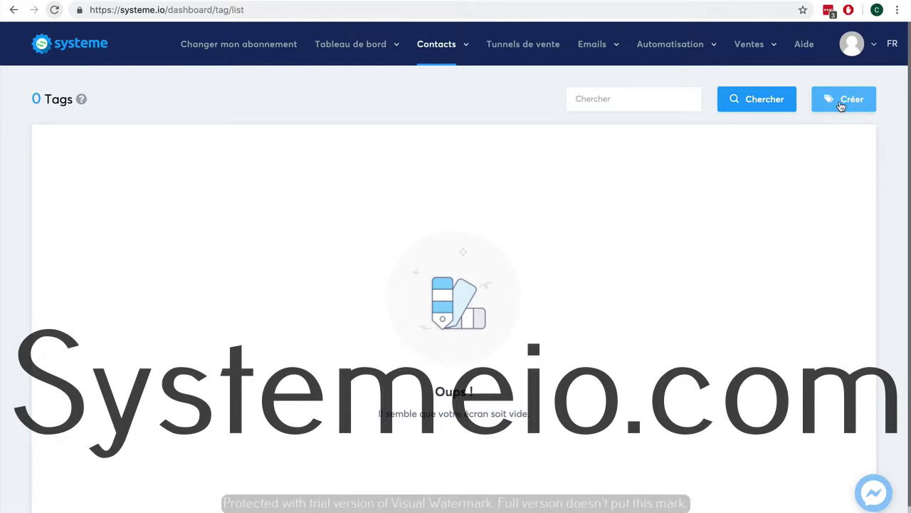
Create and save a new tag named 'Client-ebook'.
{"action": "left_click", "coordinate": [842, 105]}
{"action": "left_click", "coordinate": [405, 149]}
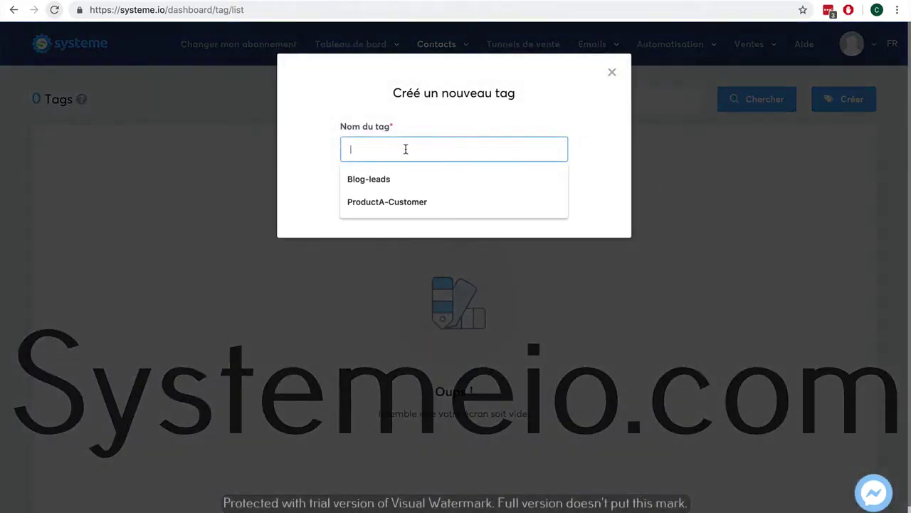
{"action": "type", "text": "Client-eb"}
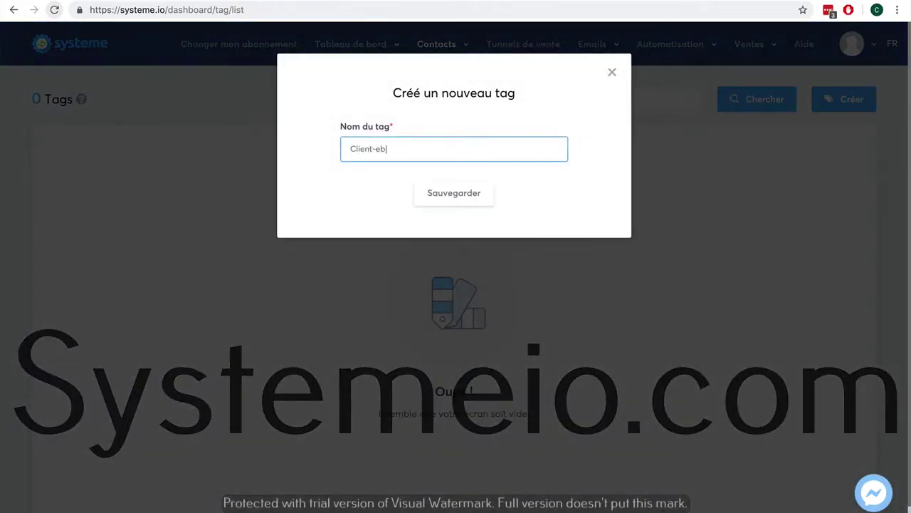
{"action": "type", "text": "ook"}
{"action": "left_click", "coordinate": [440, 195]}
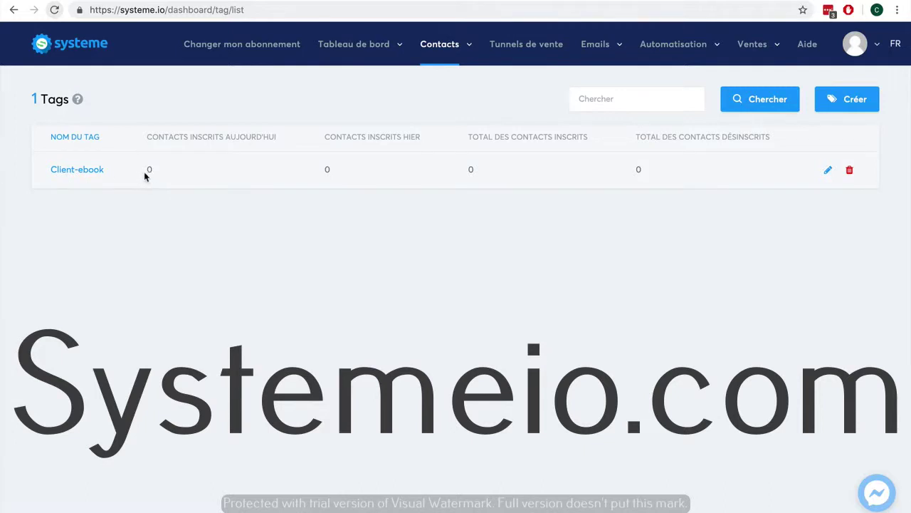
{"action": "left_click", "coordinate": [524, 46]}
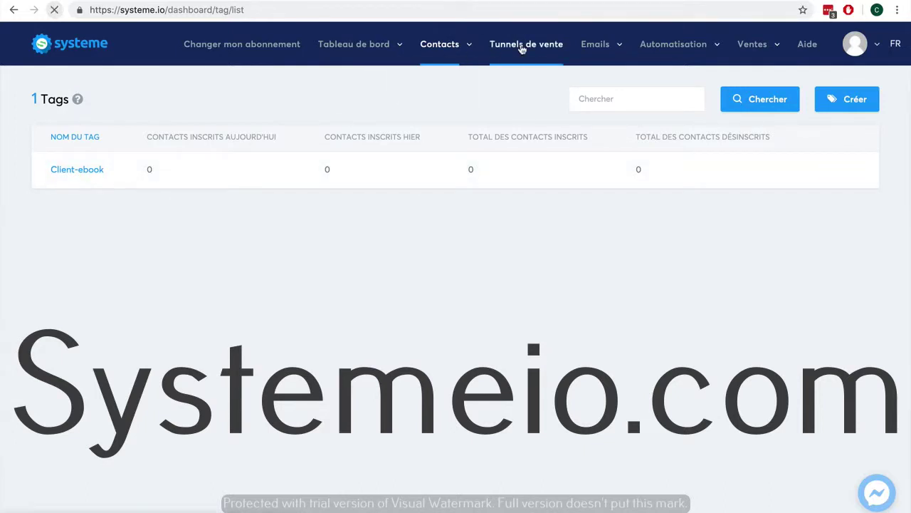
Create a 'Vente ebook' funnel of type 'Vendez vos produits' with Euro currency.
{"action": "left_click", "coordinate": [833, 99]}
{"action": "left_click", "coordinate": [360, 140]}
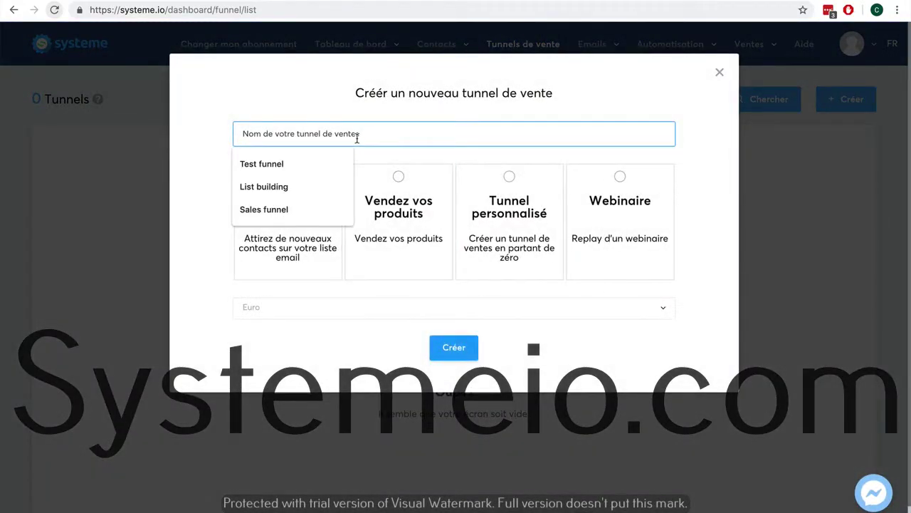
{"action": "type", "text": "Vente ebook"}
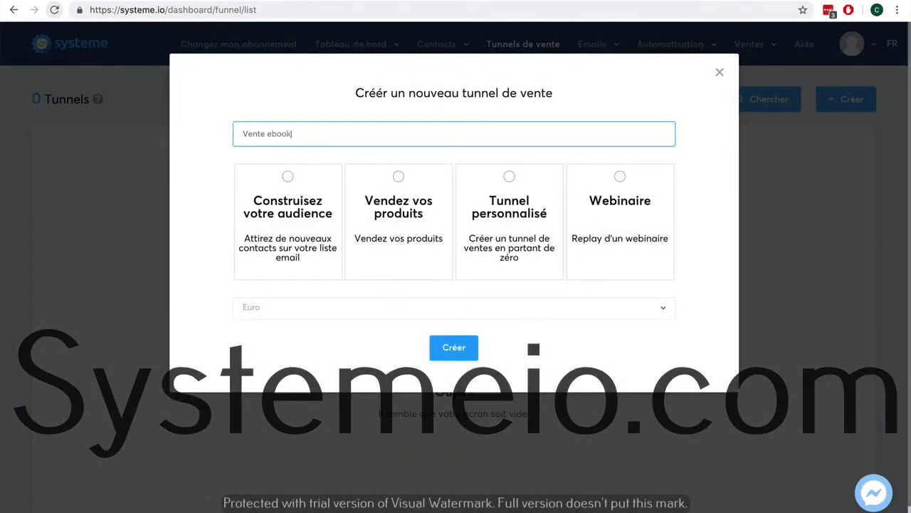
{"action": "left_click", "coordinate": [399, 177]}
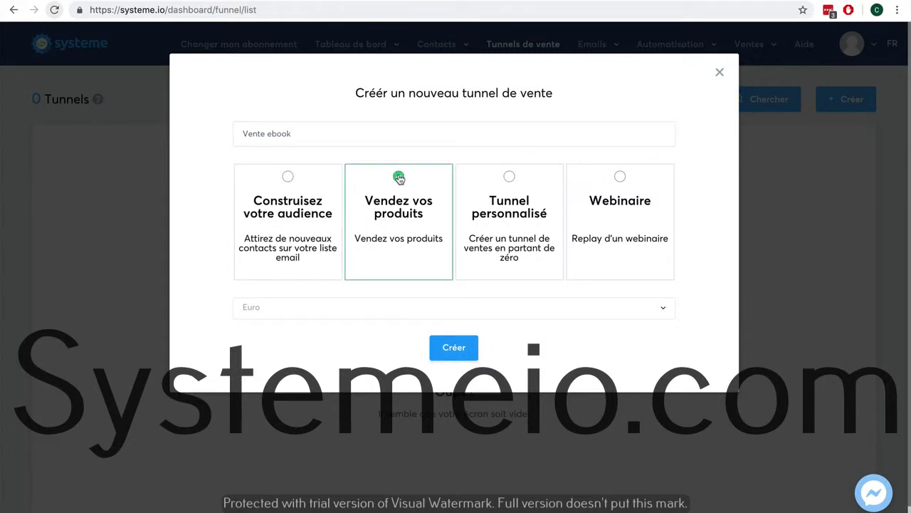
{"action": "left_click", "coordinate": [344, 314]}
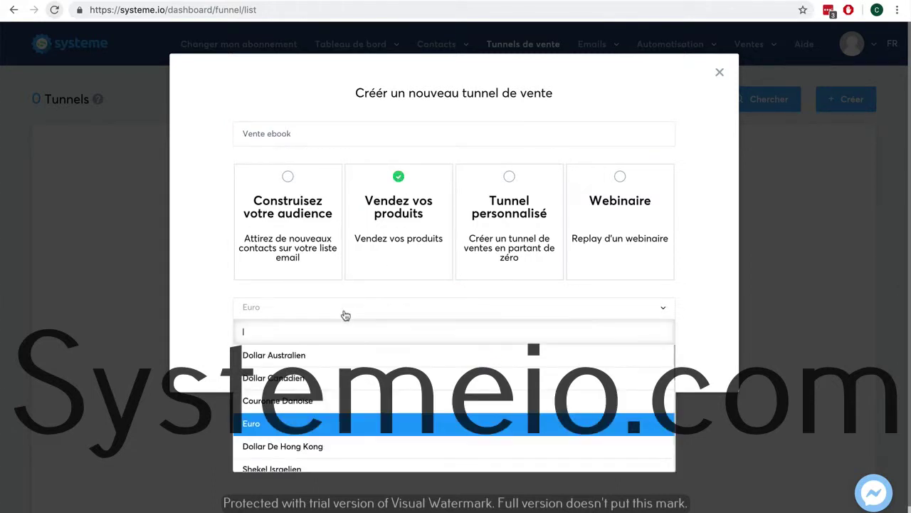
{"action": "left_click", "coordinate": [212, 313]}
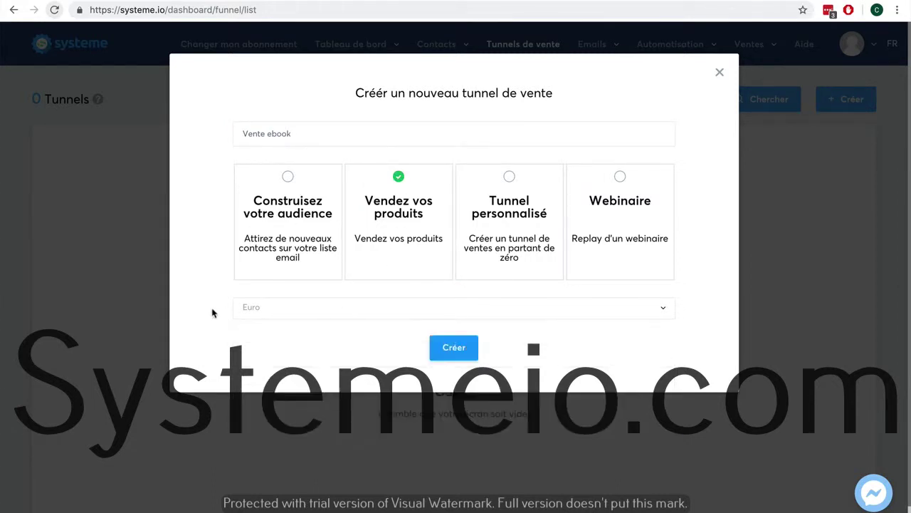
{"action": "left_click", "coordinate": [450, 347]}
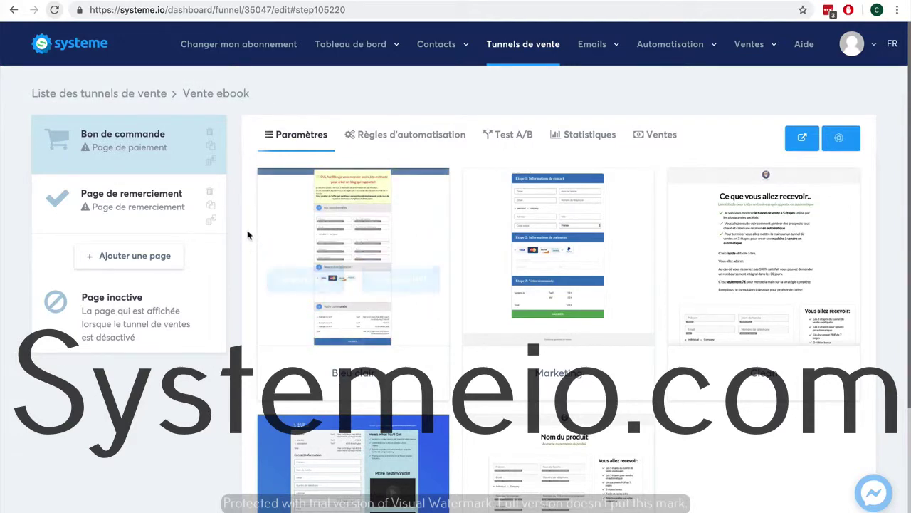
Apply the Clean template to the Bon de commande step and save the page.
{"action": "mouse_move", "coordinate": [751, 238]}
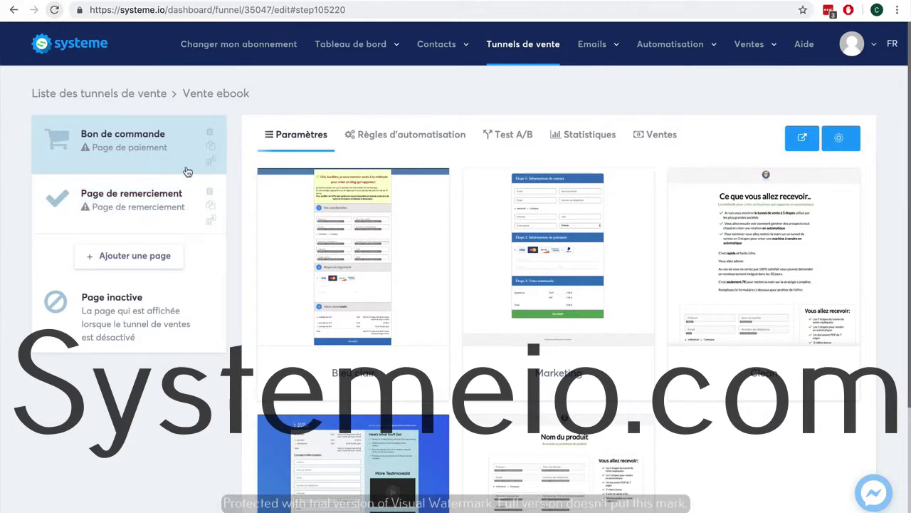
{"action": "mouse_move", "coordinate": [723, 245]}
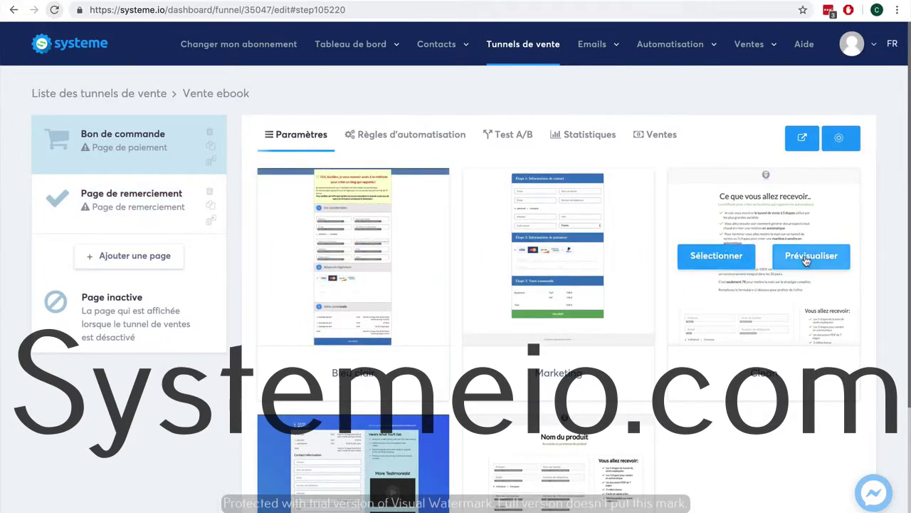
{"action": "left_click", "coordinate": [690, 259]}
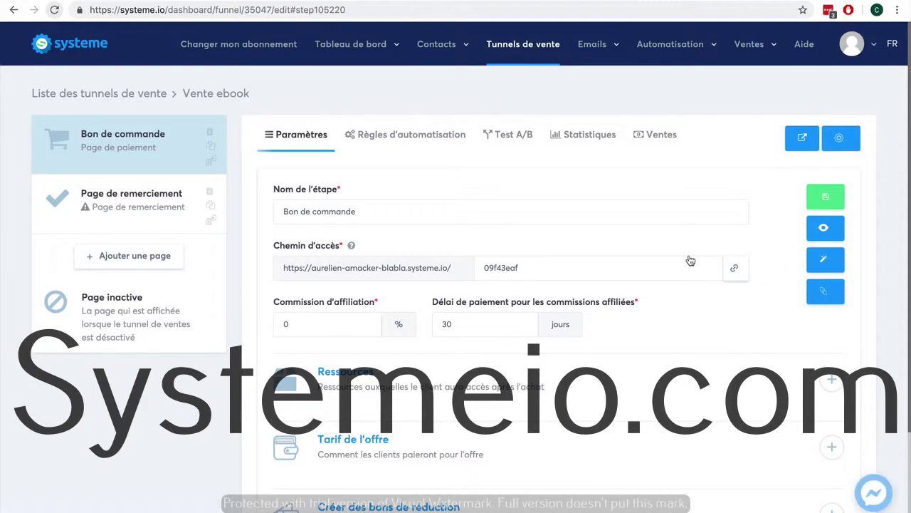
{"action": "left_click", "coordinate": [826, 260]}
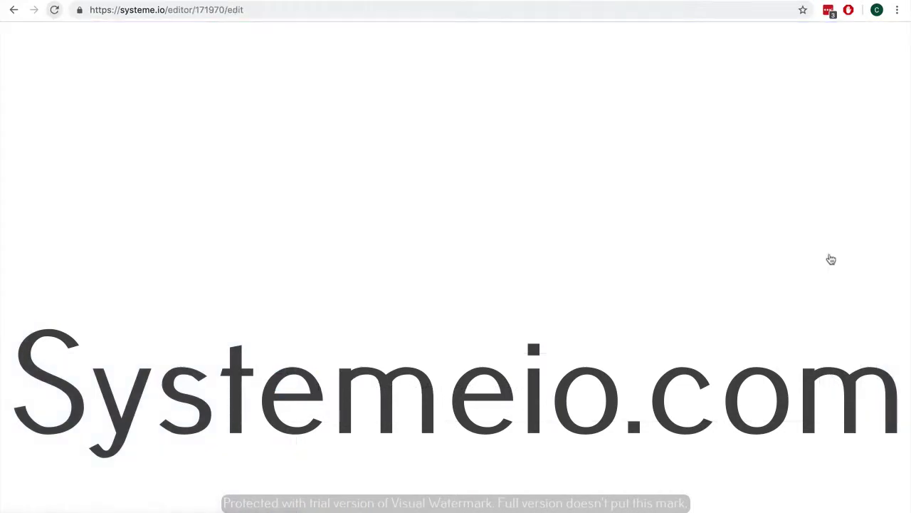
{"action": "scroll", "coordinate": [687, 253], "scroll_direction": "down", "scroll_amount": 3}
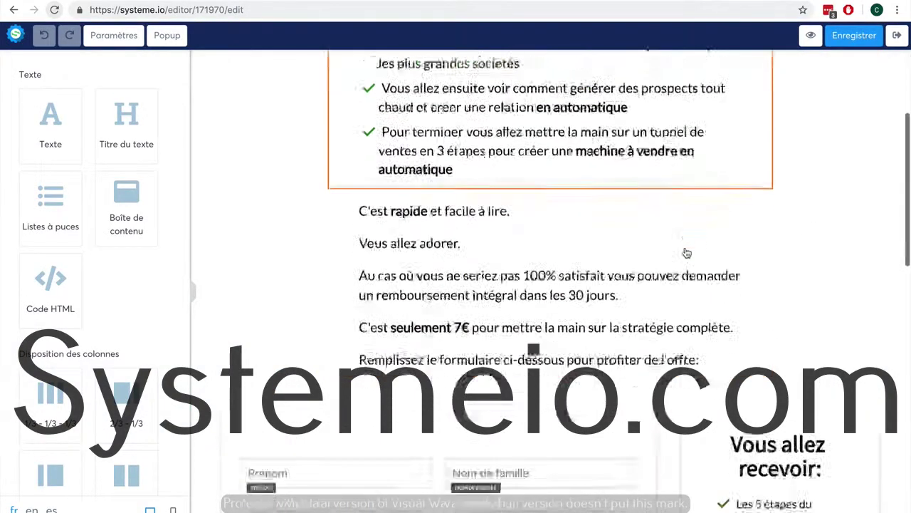
{"action": "scroll", "coordinate": [686, 253], "scroll_direction": "down", "scroll_amount": 10}
{"action": "scroll", "coordinate": [685, 252], "scroll_direction": "up", "scroll_amount": 6}
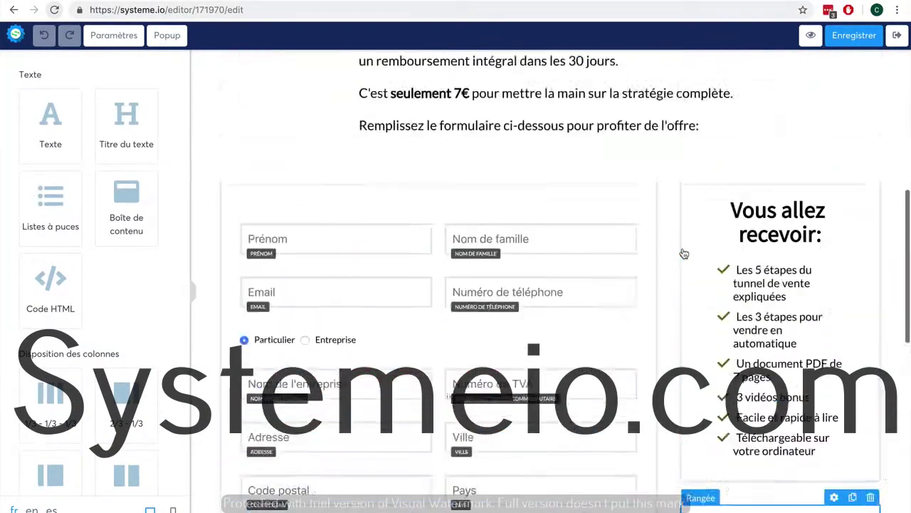
{"action": "scroll", "coordinate": [684, 254], "scroll_direction": "up", "scroll_amount": 3}
{"action": "left_click", "coordinate": [854, 34]}
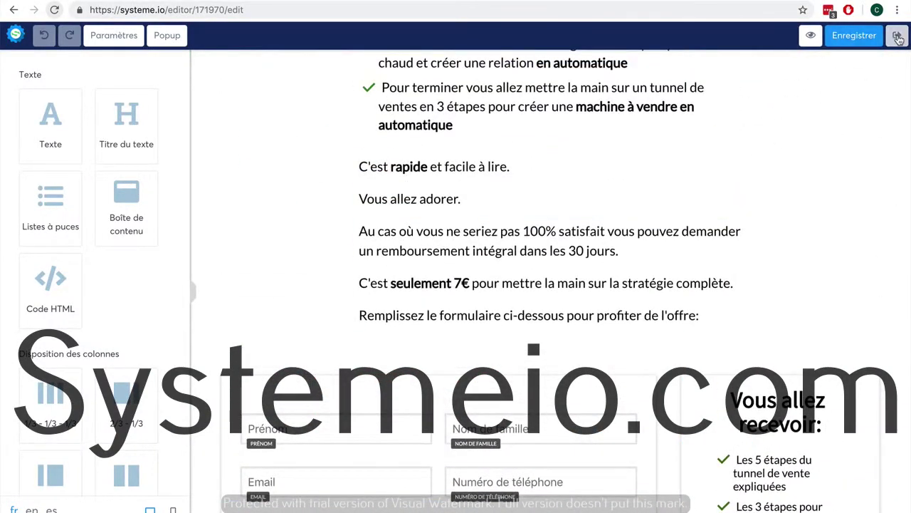
{"action": "left_click", "coordinate": [898, 39]}
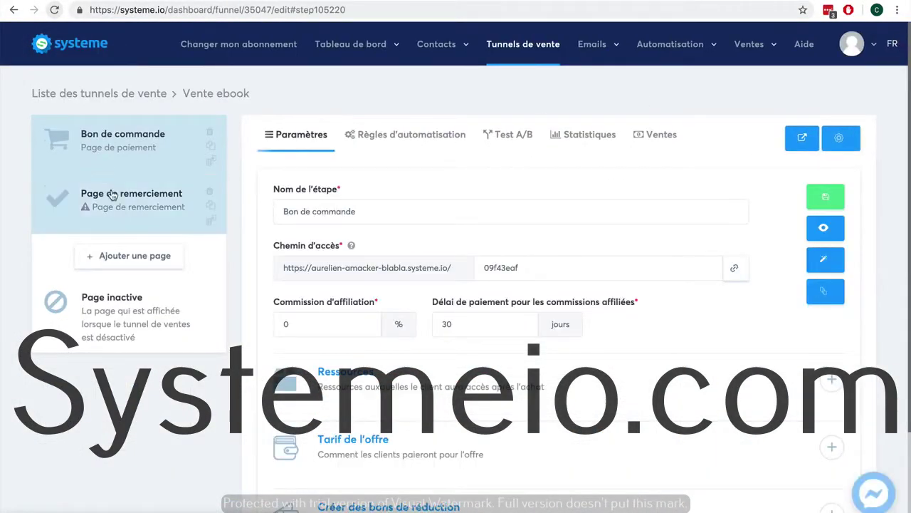
Give the Page de remerciement step the third template.
{"action": "left_click", "coordinate": [112, 194]}
{"action": "mouse_move", "coordinate": [445, 250]}
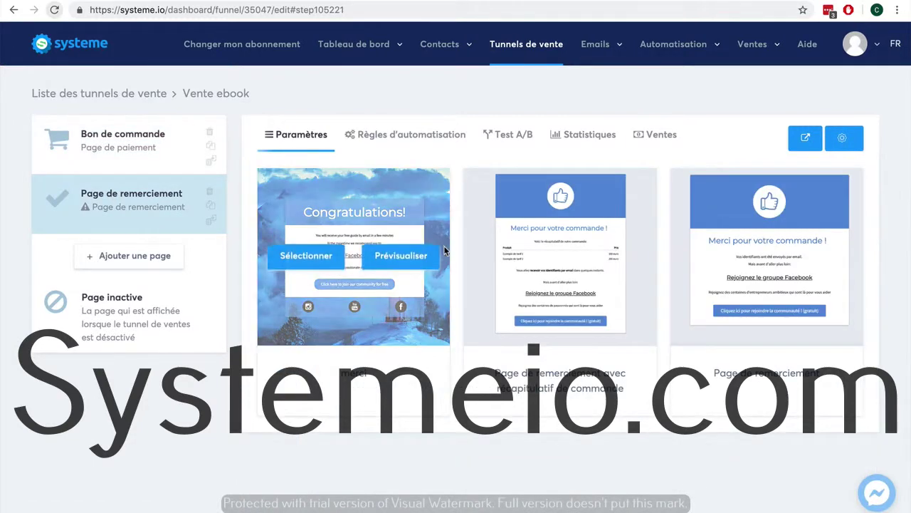
{"action": "left_click", "coordinate": [737, 262]}
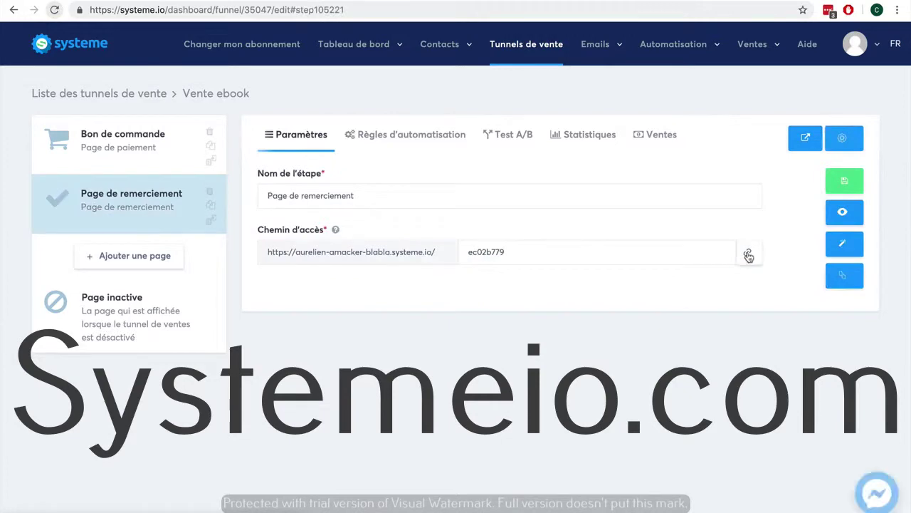
Add a 'Page de vente' step of type Page de vente and move it to the funnel's top.
{"action": "left_click", "coordinate": [122, 259]}
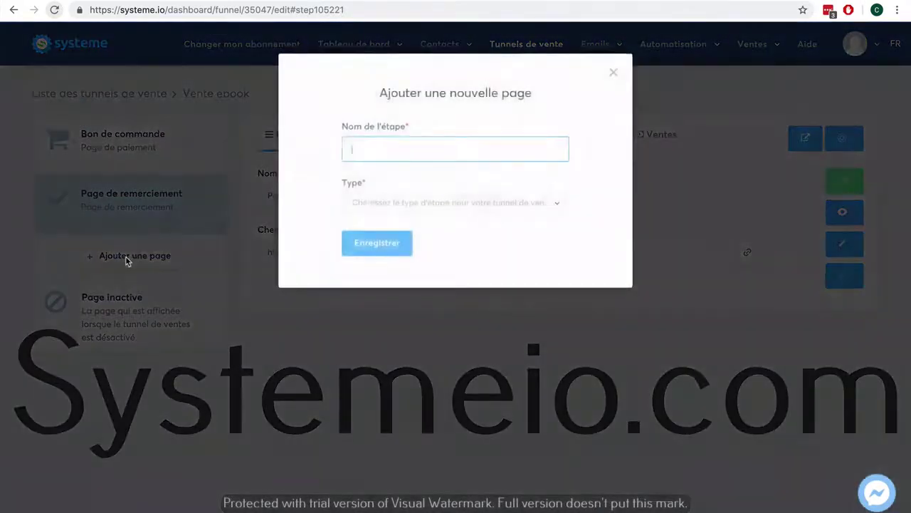
{"action": "type", "text": "Page de vente"}
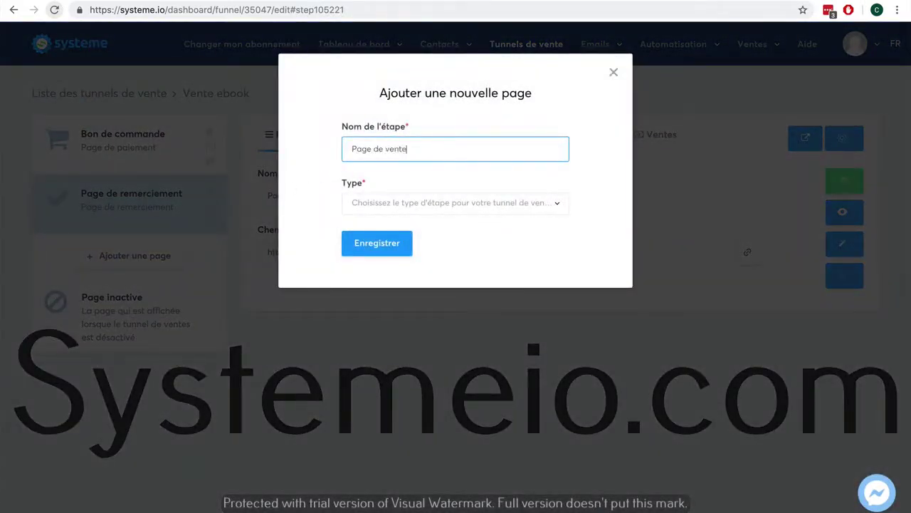
{"action": "left_click", "coordinate": [482, 205]}
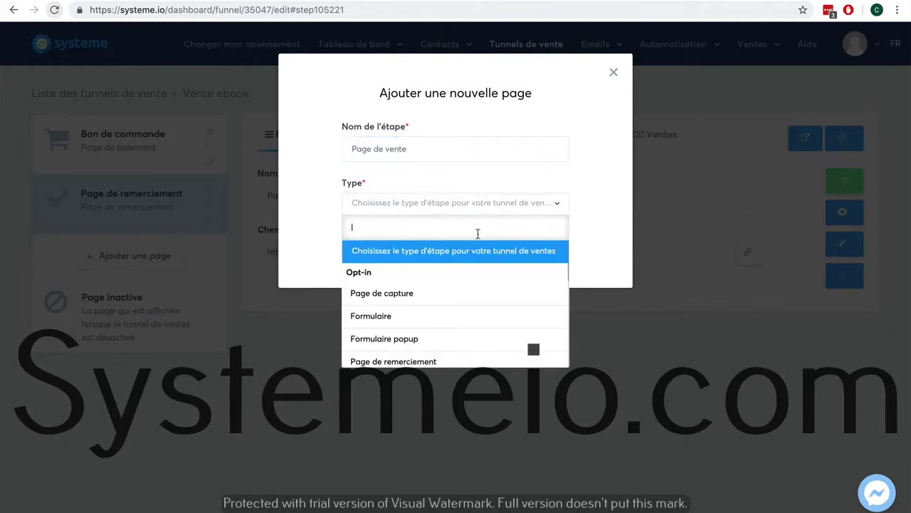
{"action": "scroll", "coordinate": [466, 301], "scroll_direction": "down", "scroll_amount": 3}
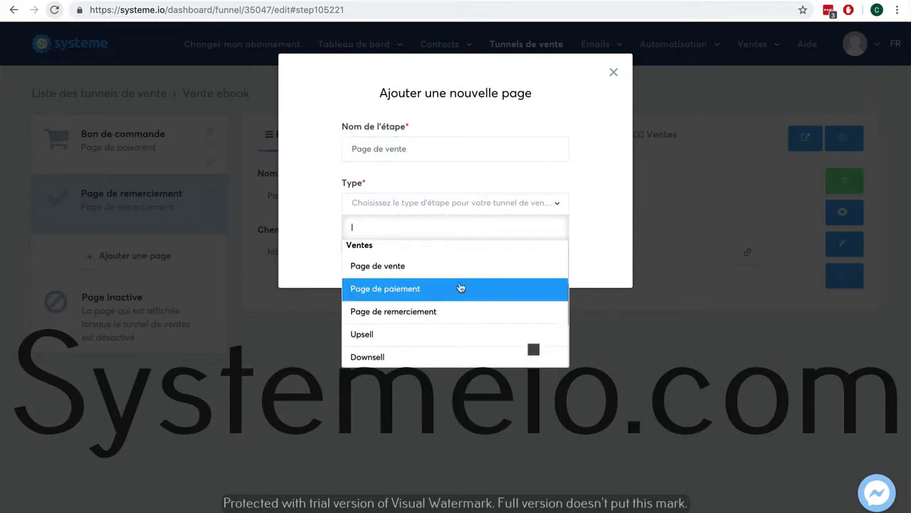
{"action": "left_click", "coordinate": [459, 275]}
{"action": "left_click", "coordinate": [379, 243]}
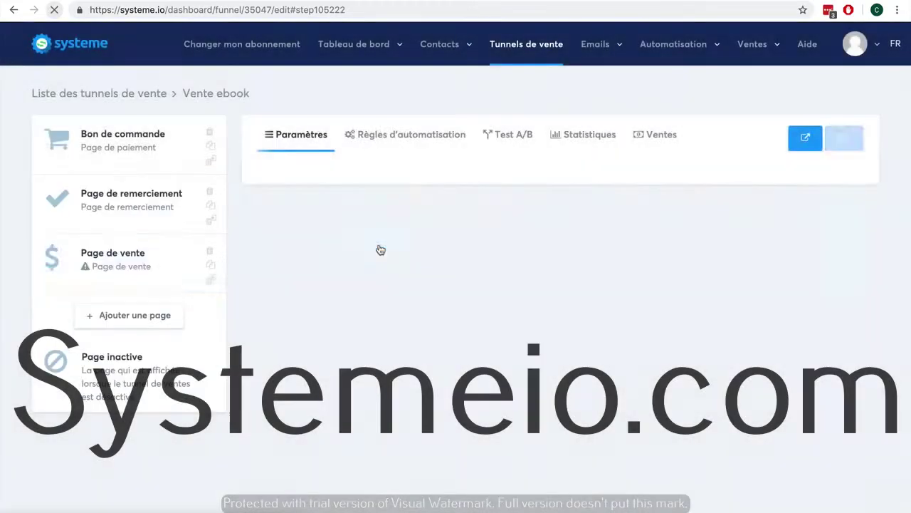
{"action": "left_click_drag", "start_coordinate": [104, 253], "coordinate": [98, 134]}
Apply the 'Longue page de vente texte' template to the Page de vente step, save, and preview it.
{"action": "mouse_move", "coordinate": [313, 209]}
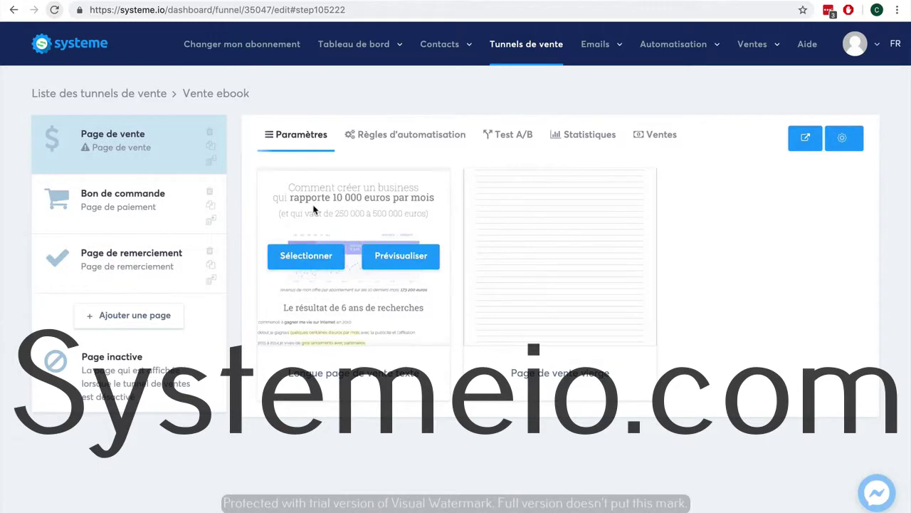
{"action": "left_click", "coordinate": [312, 260]}
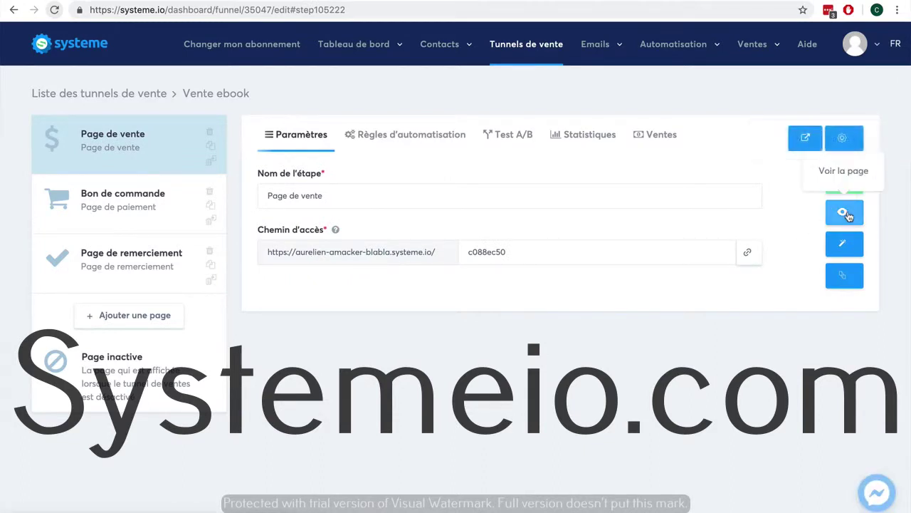
{"action": "left_click", "coordinate": [844, 181]}
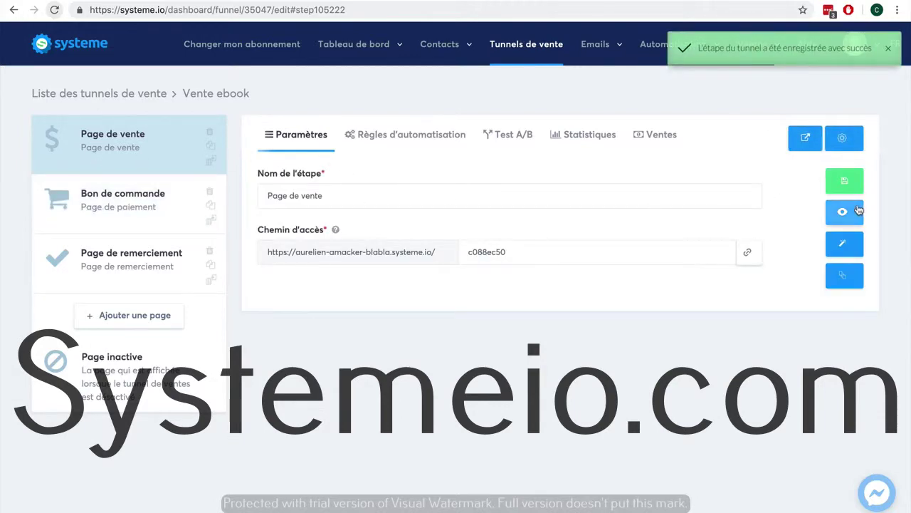
{"action": "left_click", "coordinate": [849, 213]}
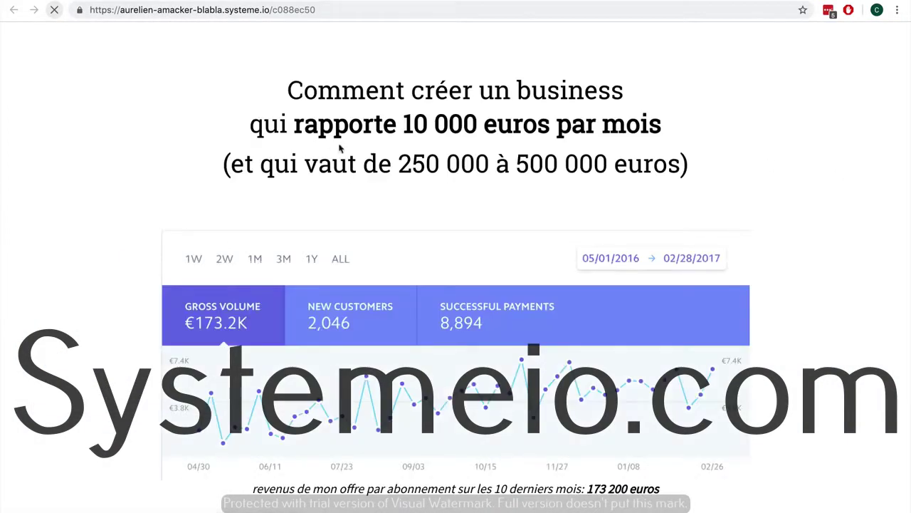
Scroll through the live sales page to review it.
{"action": "scroll", "coordinate": [514, 268], "scroll_direction": "down", "scroll_amount": 5}
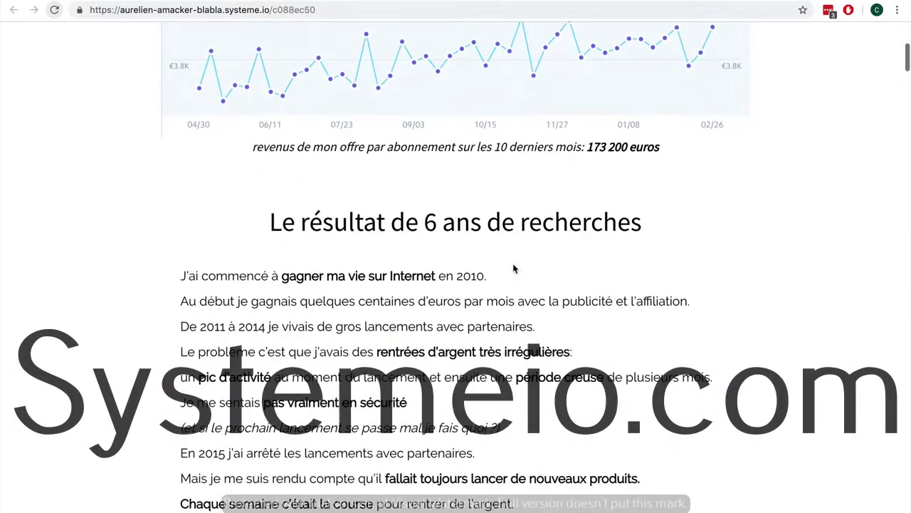
{"action": "scroll", "coordinate": [514, 268], "scroll_direction": "down", "scroll_amount": 15}
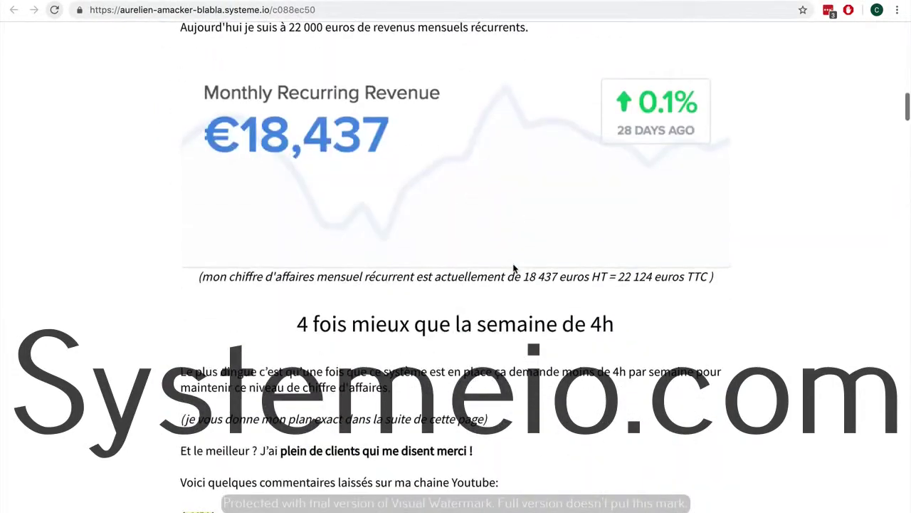
{"action": "scroll", "coordinate": [514, 268], "scroll_direction": "down", "scroll_amount": 13}
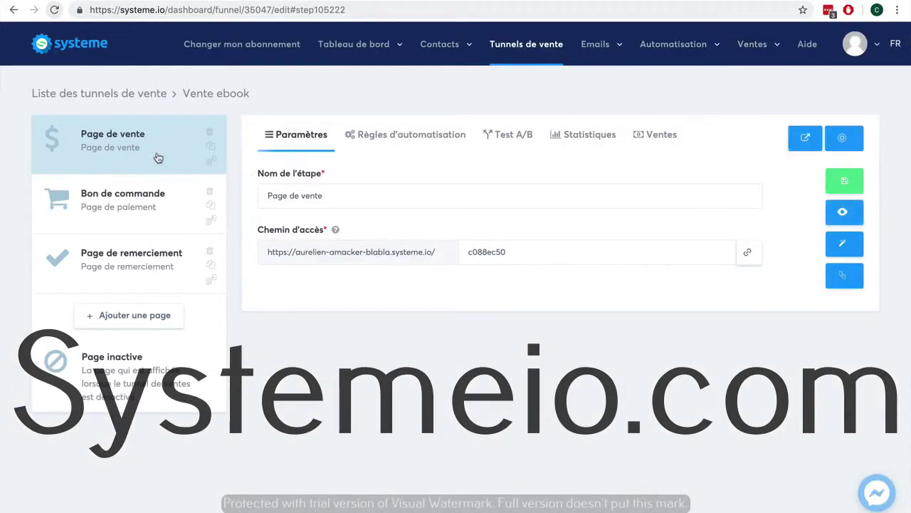
In the Bon de commande step's settings, add a new resource row under Ressources.
{"action": "left_click", "coordinate": [140, 201]}
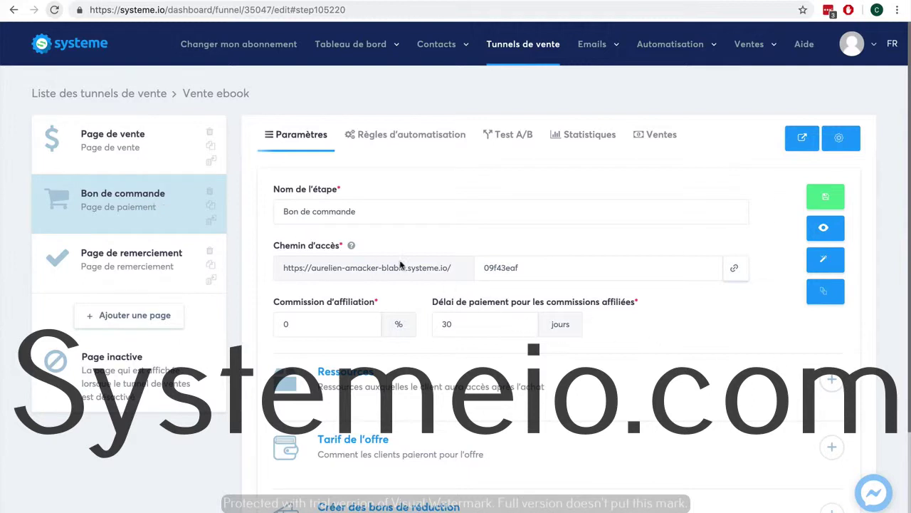
{"action": "scroll", "coordinate": [861, 345], "scroll_direction": "down", "scroll_amount": 2}
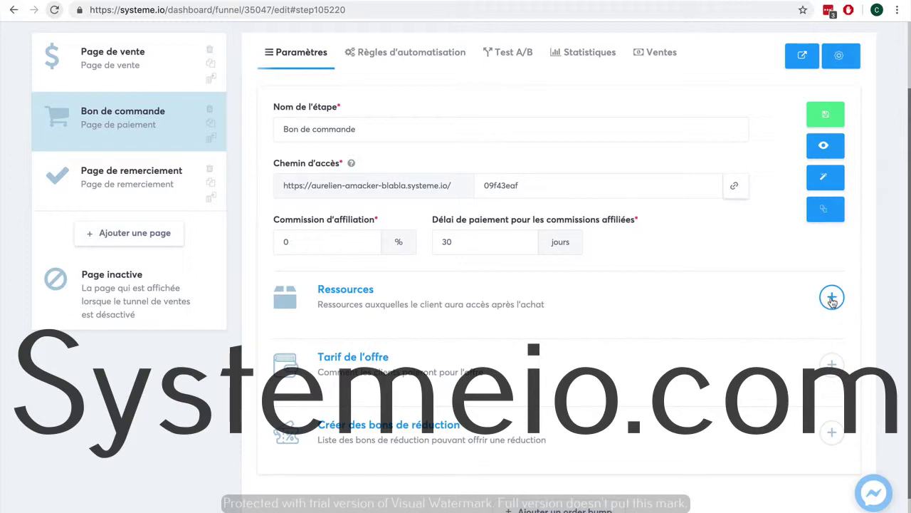
{"action": "scroll", "coordinate": [828, 291], "scroll_direction": "up", "scroll_amount": 2}
{"action": "mouse_move", "coordinate": [593, 47]}
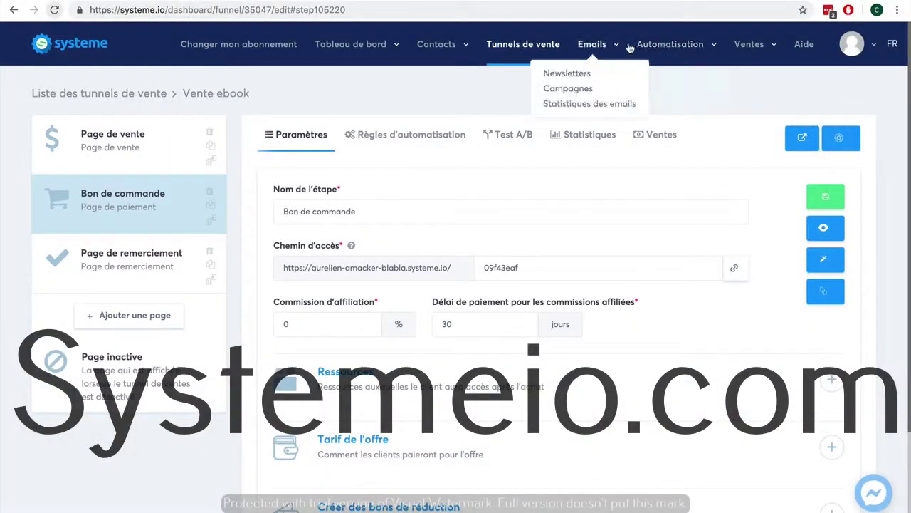
{"action": "mouse_move", "coordinate": [751, 49]}
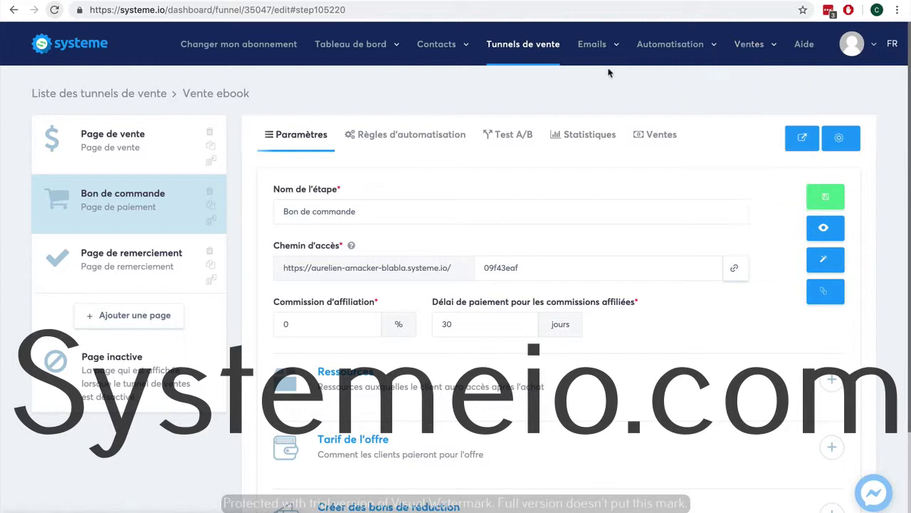
{"action": "scroll", "coordinate": [889, 231], "scroll_direction": "down", "scroll_amount": 3}
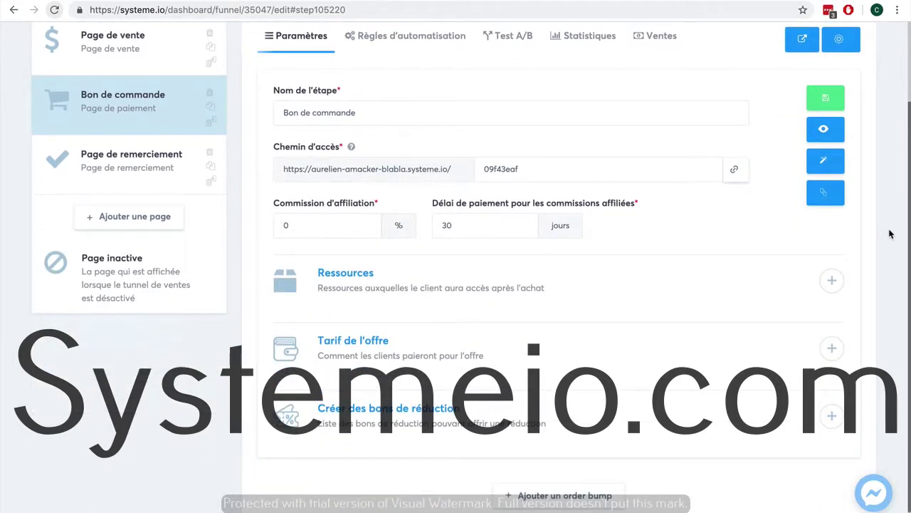
{"action": "left_click", "coordinate": [832, 280]}
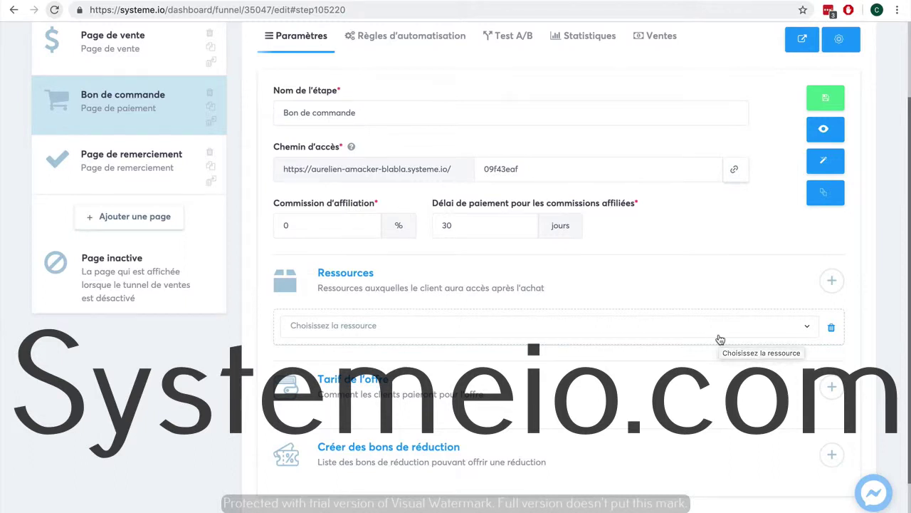
Set the first resource to 'Ajouter un tag' with the Client-ebook tag.
{"action": "left_click", "coordinate": [718, 339]}
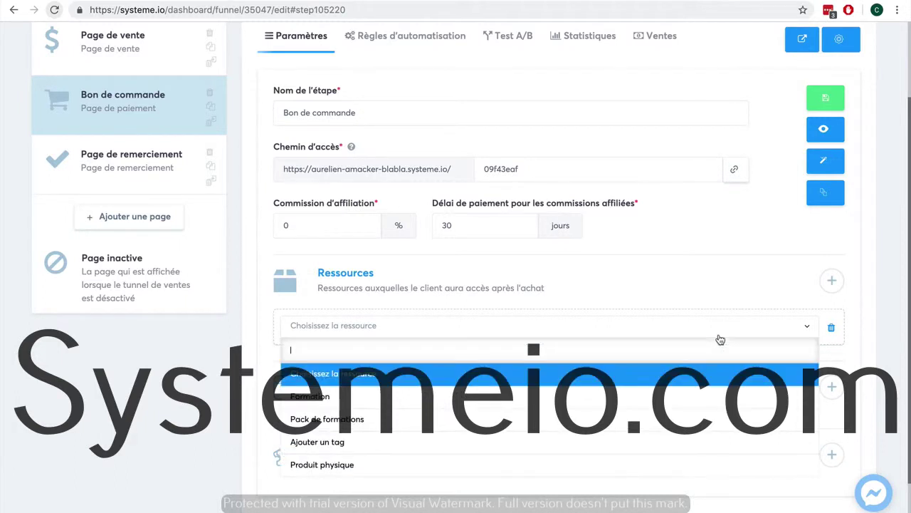
{"action": "left_click", "coordinate": [661, 438]}
{"action": "left_click", "coordinate": [491, 370]}
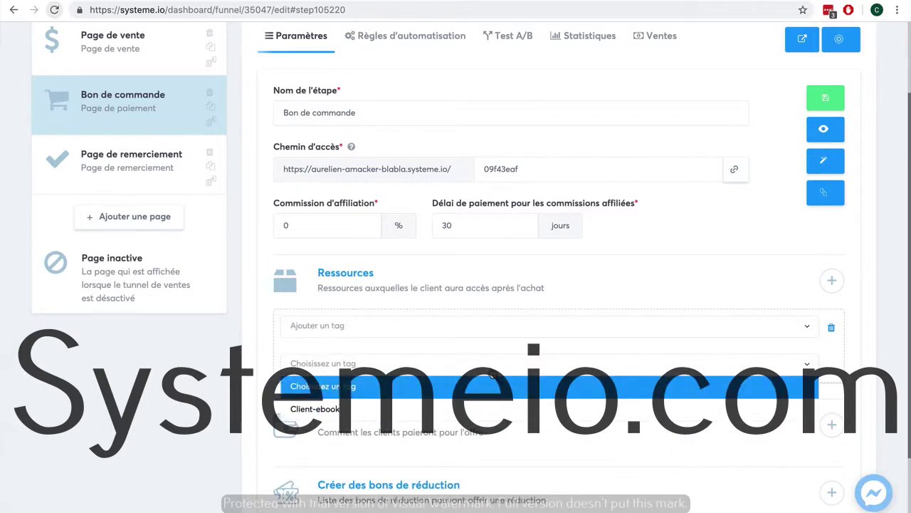
{"action": "left_click", "coordinate": [489, 409]}
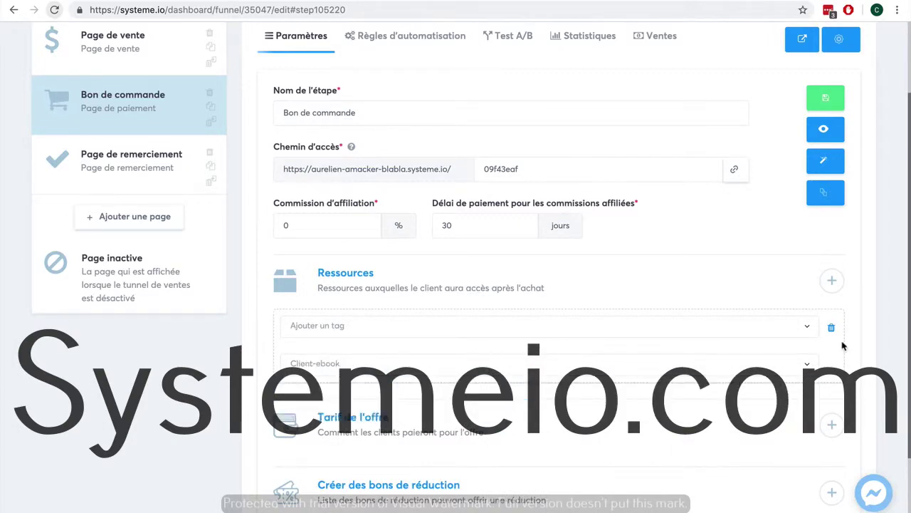
Add a second resource row, leaving its type unchosen.
{"action": "left_click", "coordinate": [832, 281]}
{"action": "scroll", "coordinate": [865, 352], "scroll_direction": "down", "scroll_amount": 1}
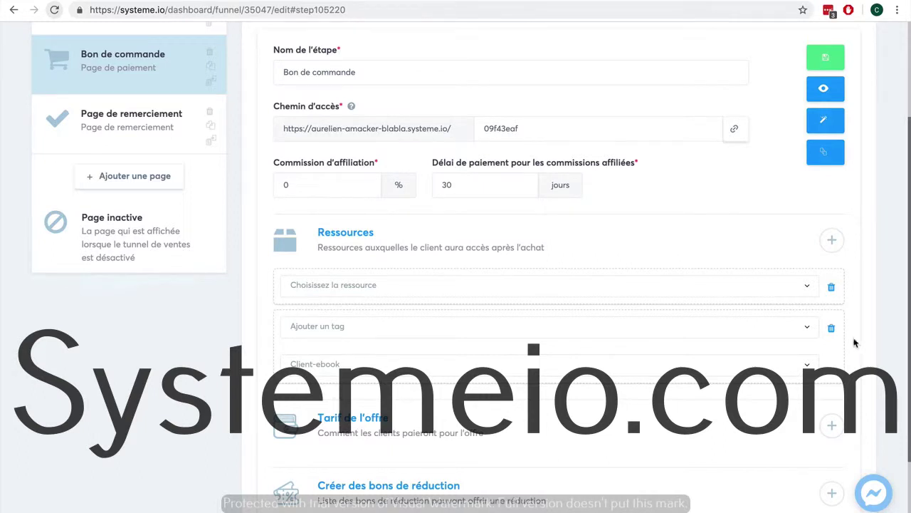
{"action": "left_click", "coordinate": [741, 293]}
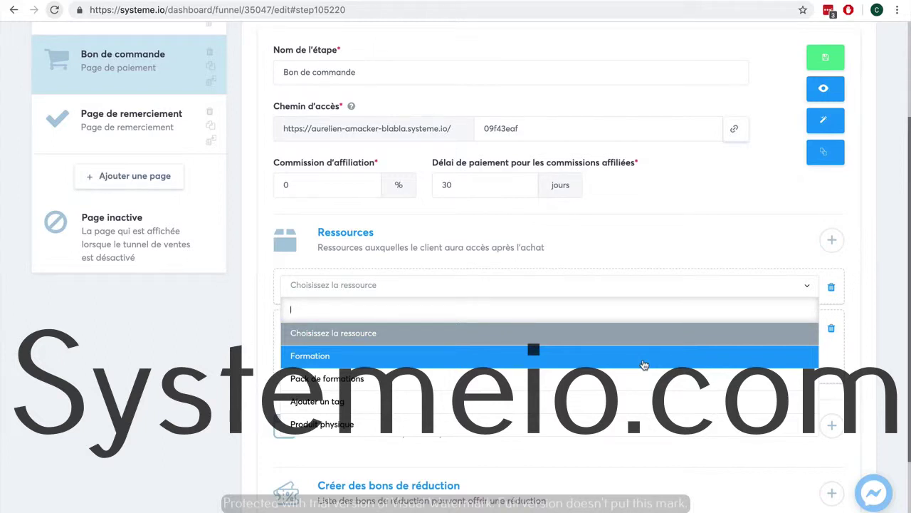
{"action": "scroll", "coordinate": [641, 405], "scroll_direction": "down", "scroll_amount": 1}
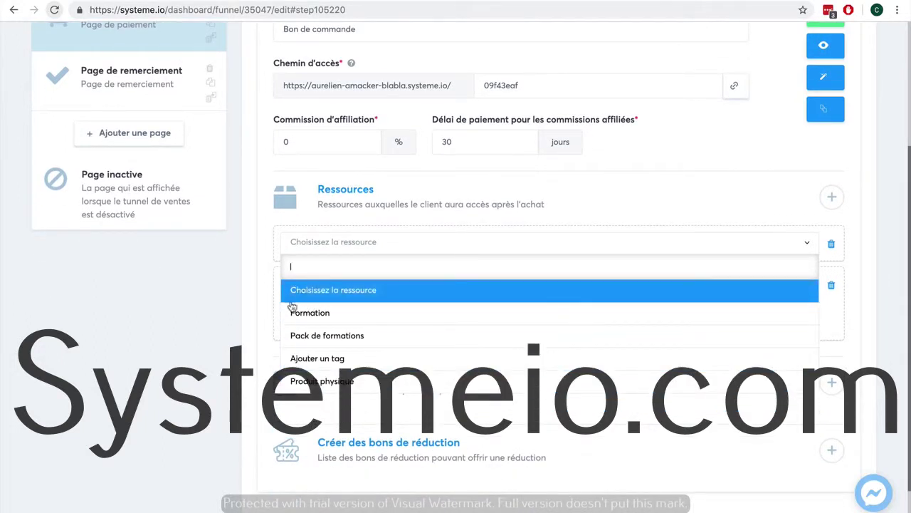
{"action": "left_click", "coordinate": [240, 306]}
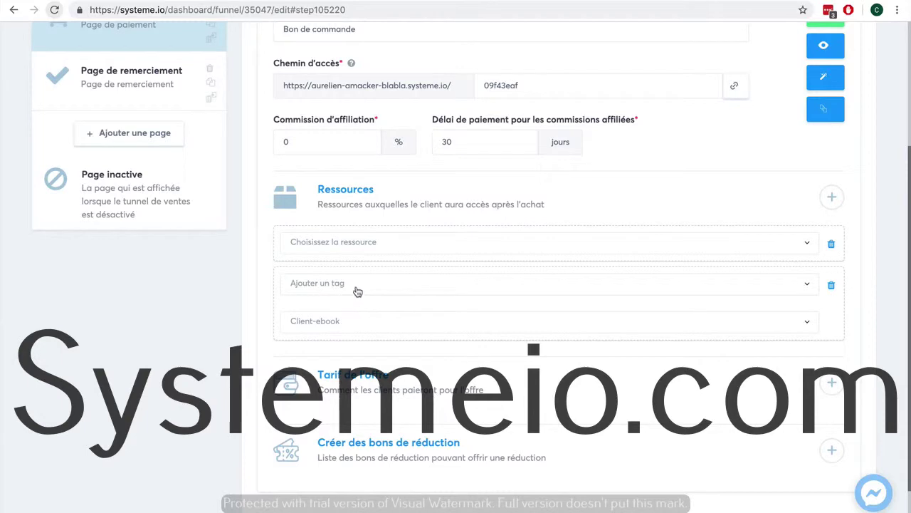
{"action": "scroll", "coordinate": [854, 232], "scroll_direction": "up", "scroll_amount": 2}
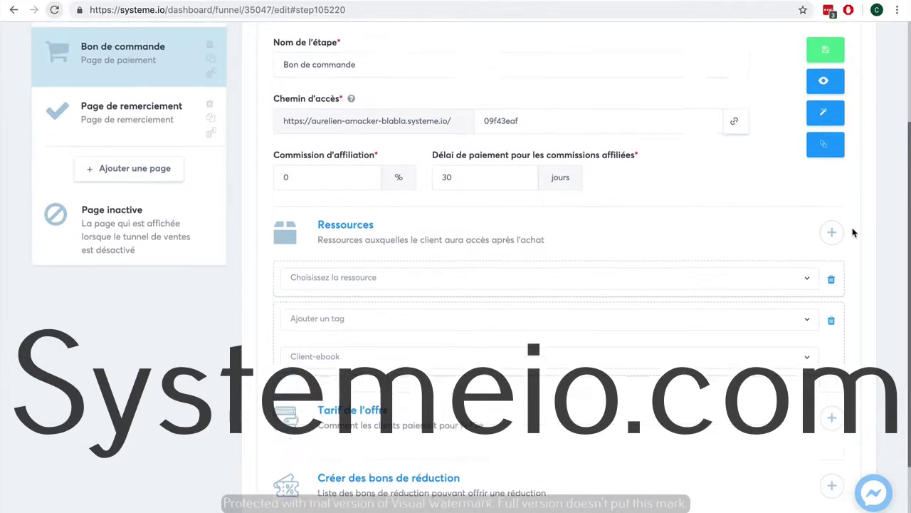
{"action": "scroll", "coordinate": [853, 233], "scroll_direction": "up", "scroll_amount": 1}
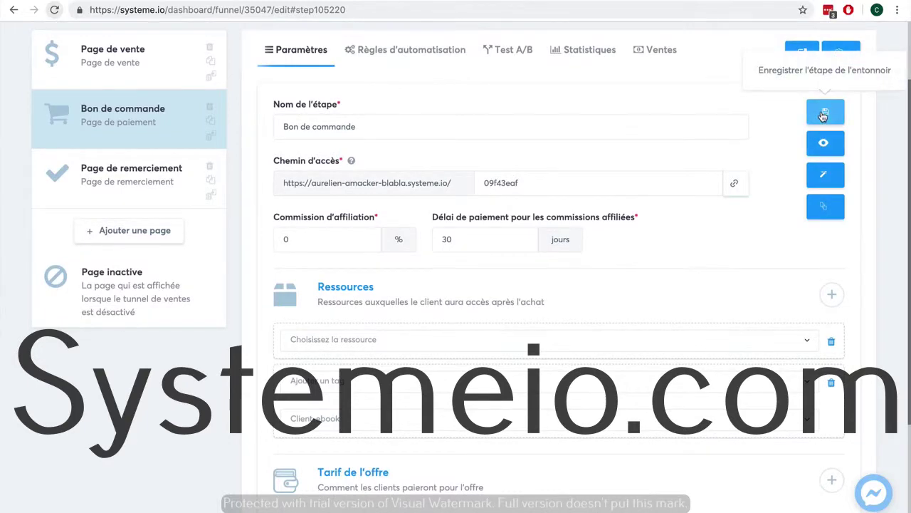
Delete the empty second resource row and save the Bon de commande step with only the Client-ebook tag.
{"action": "left_click", "coordinate": [823, 114]}
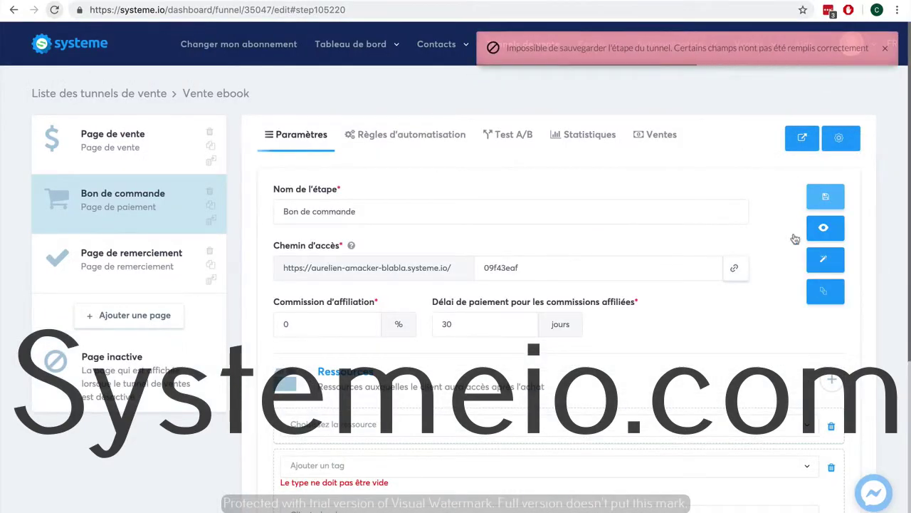
{"action": "left_click", "coordinate": [555, 471]}
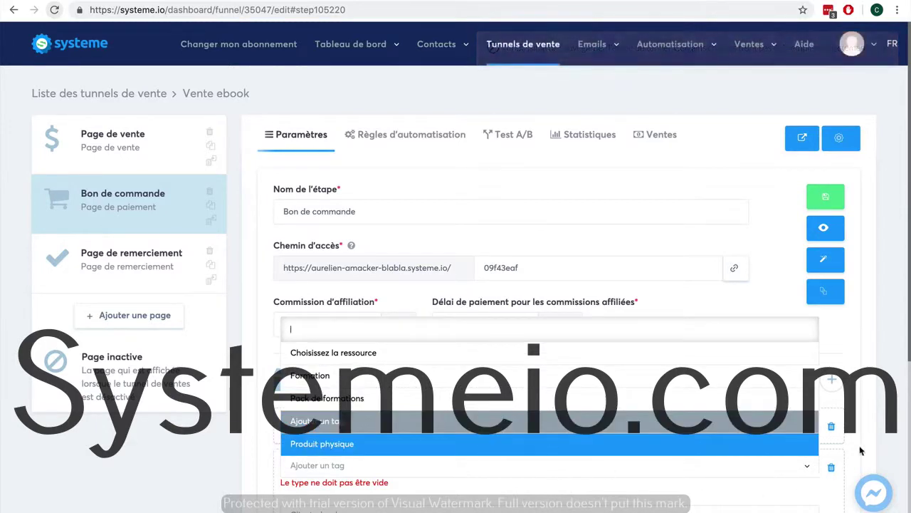
{"action": "left_click", "coordinate": [862, 447]}
{"action": "scroll", "coordinate": [873, 431], "scroll_direction": "down", "scroll_amount": 2}
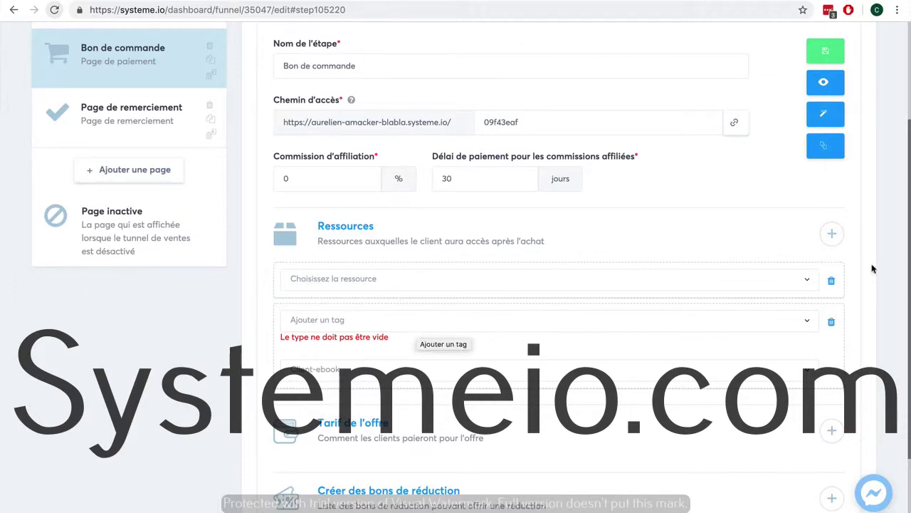
{"action": "left_click", "coordinate": [831, 279]}
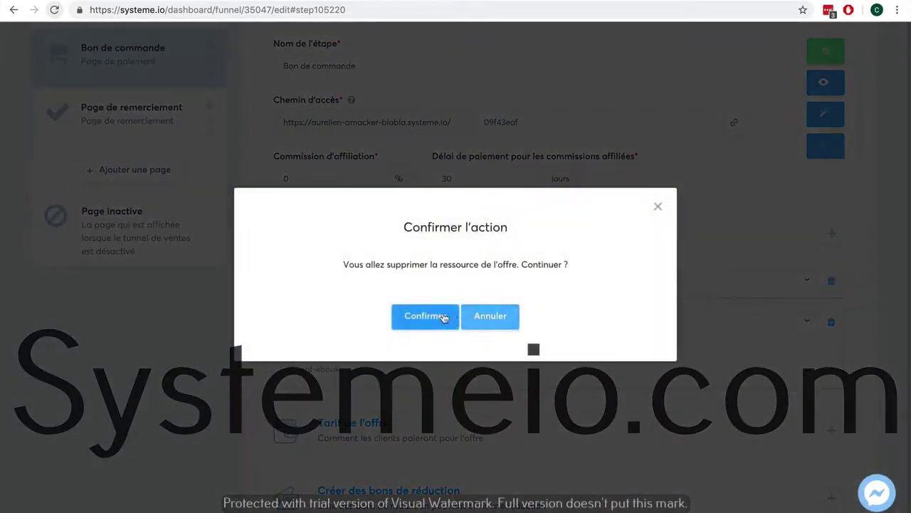
{"action": "left_click", "coordinate": [443, 318]}
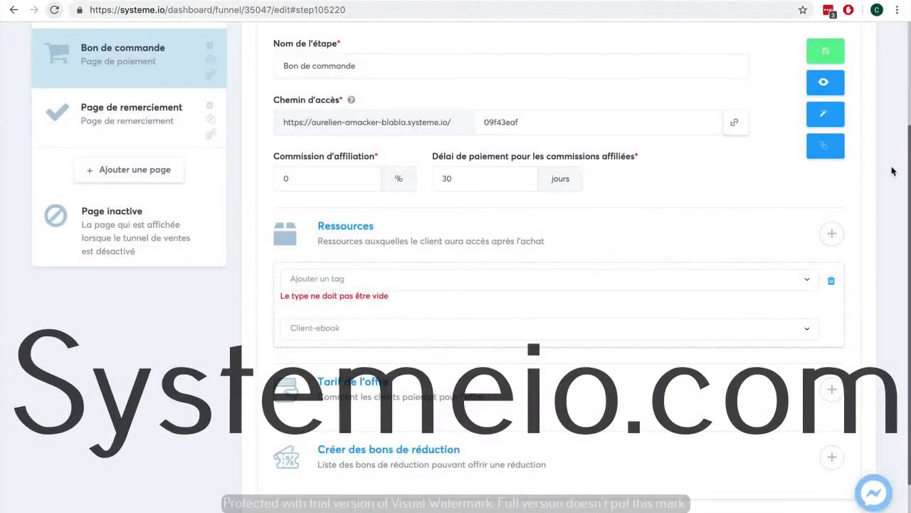
{"action": "scroll", "coordinate": [893, 170], "scroll_direction": "up", "scroll_amount": 1}
{"action": "left_click", "coordinate": [825, 76]}
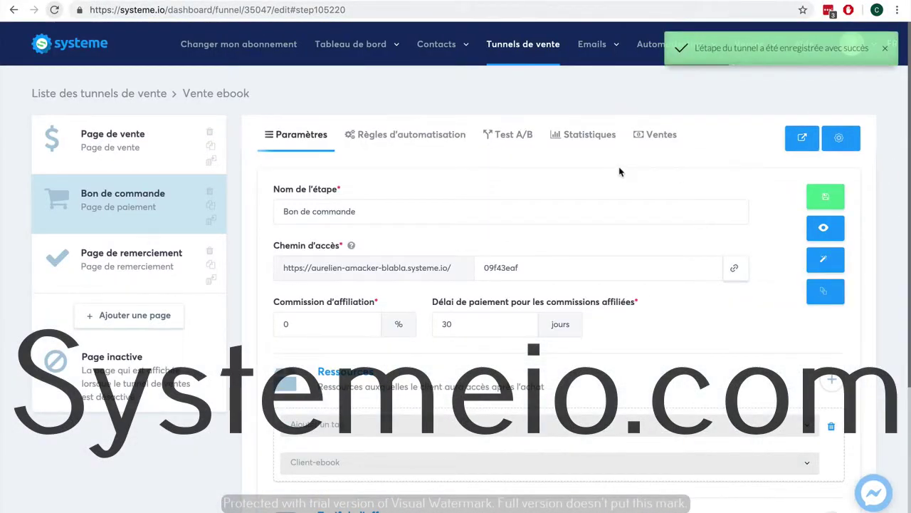
In the order form's automation rules, add a new action to the new-sale rule.
{"action": "left_click", "coordinate": [423, 142]}
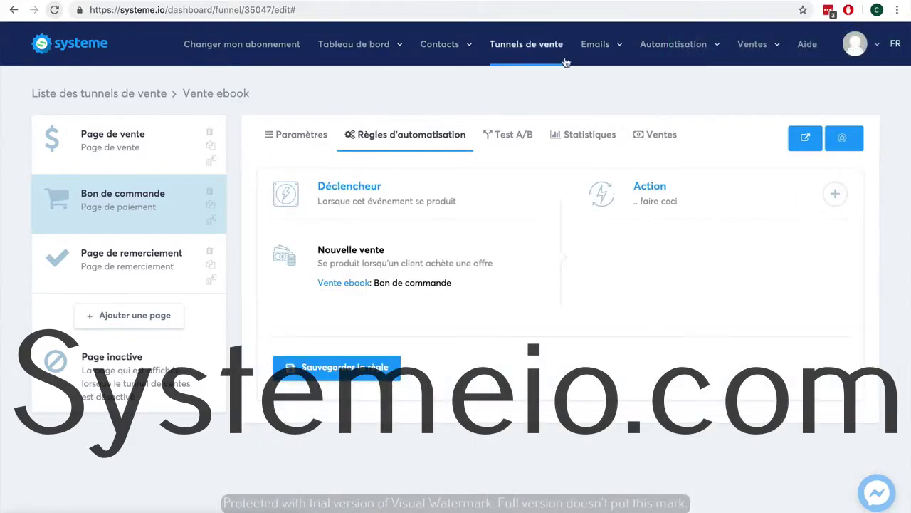
{"action": "mouse_move", "coordinate": [673, 52]}
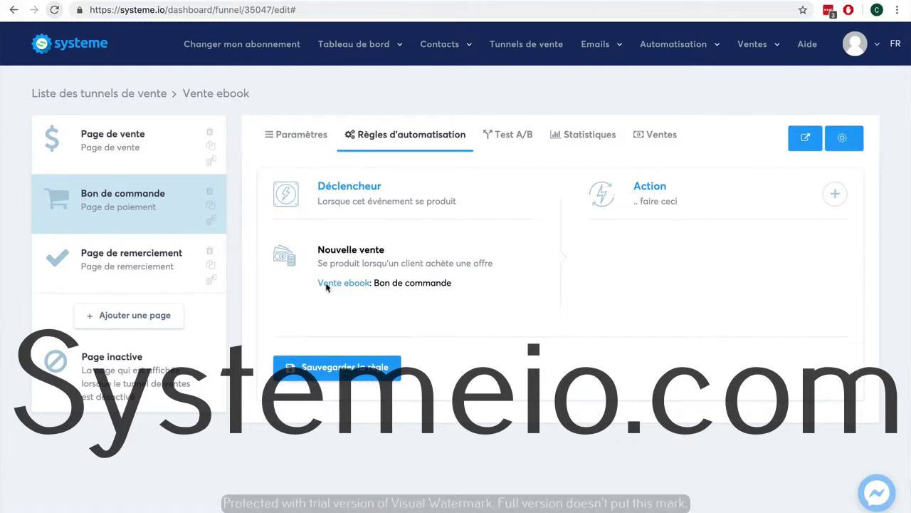
{"action": "left_click", "coordinate": [831, 195]}
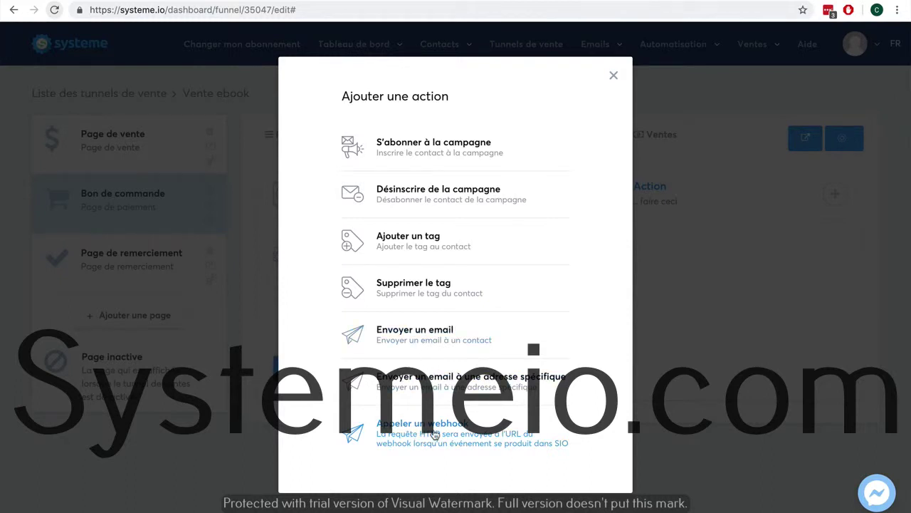
Create a send-email action with subject 'Votre ebook' and a thank-you body mentioning the attached ebook, signed 'xxx'.
{"action": "left_click", "coordinate": [422, 346]}
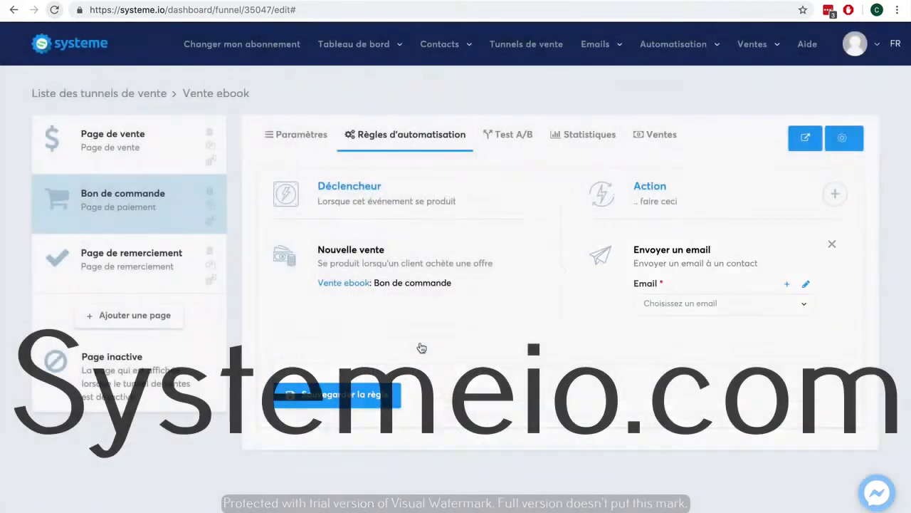
{"action": "left_click", "coordinate": [786, 283]}
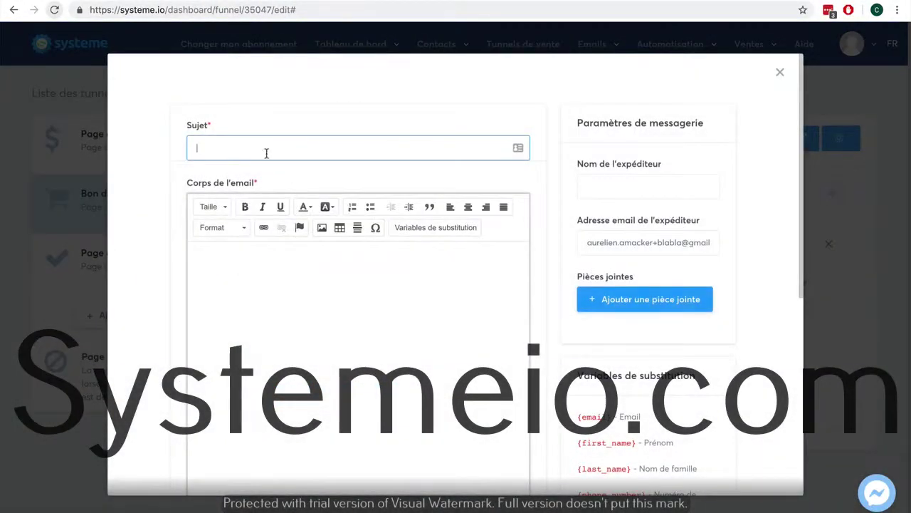
{"action": "left_click", "coordinate": [262, 149]}
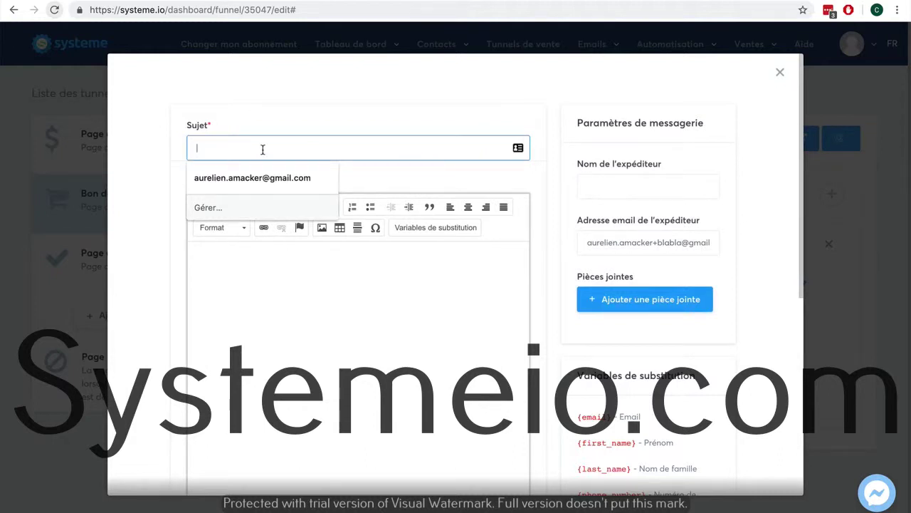
{"action": "type", "text": "Votre ebook !"}
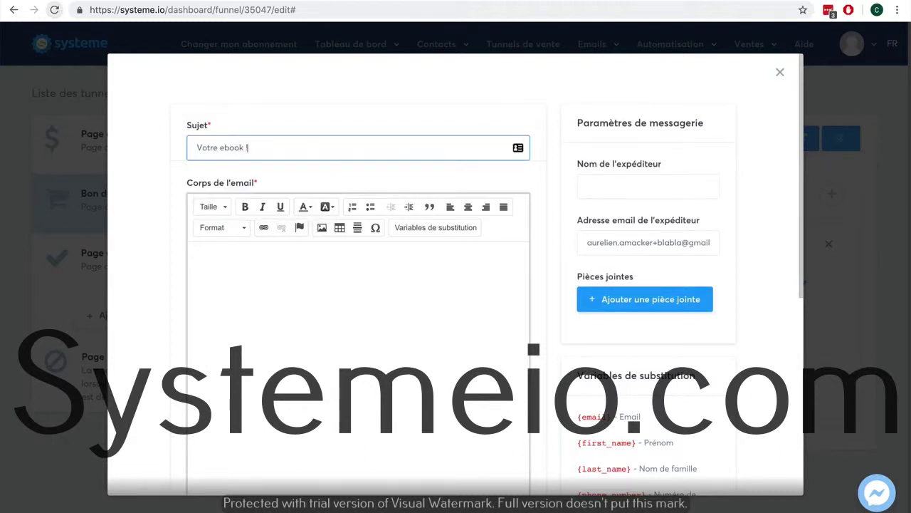
{"action": "key", "text": "Tab"}
{"action": "type", "text": "Bonjour"}
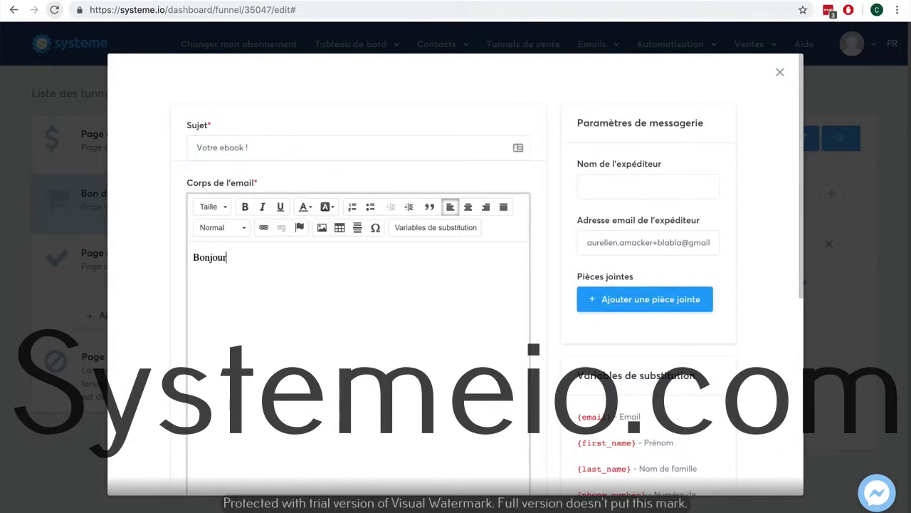
{"action": "type", "text": ", merci pour votre achat."}
{"action": "key", "text": "Return"}
{"action": "key", "text": "Return"}
{"action": "type", "text": "Vo"}
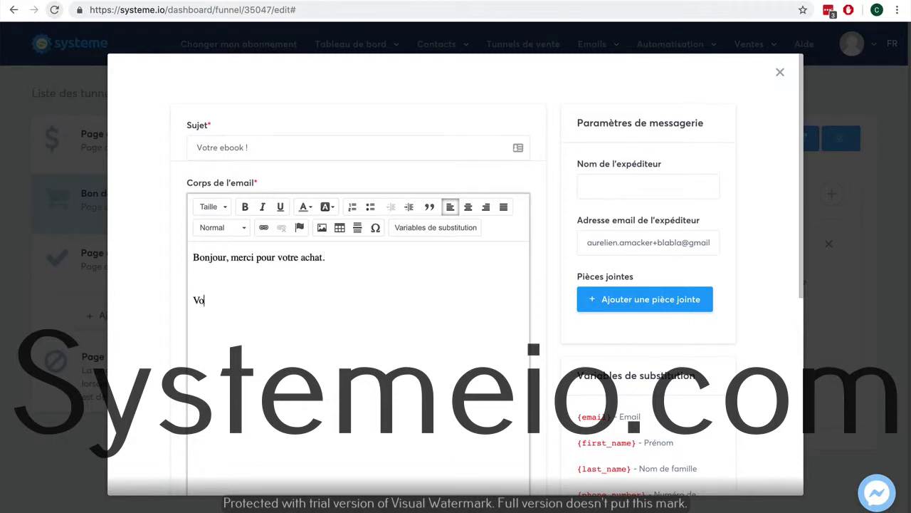
{"action": "type", "text": "ici notre ebook en pièce joint"}
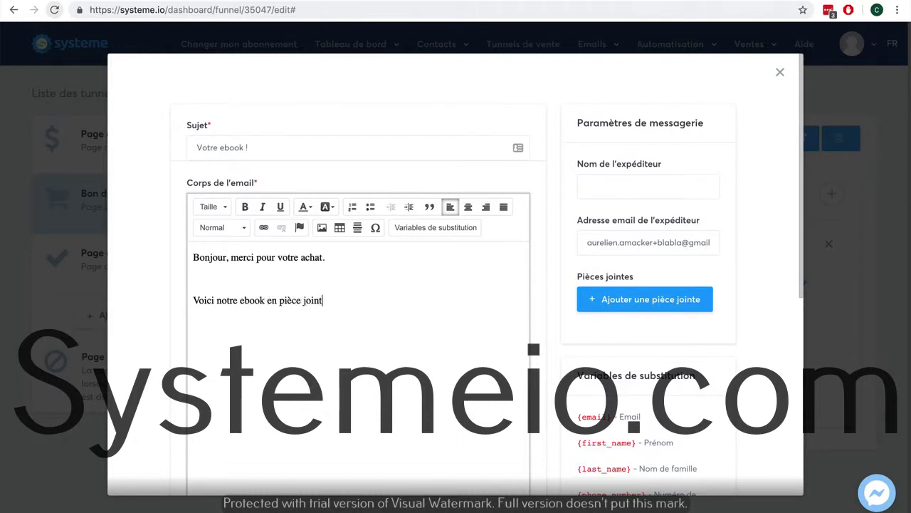
{"action": "type", "text": "e"}
{"action": "key", "text": "Return"}
{"action": "key", "text": "Return"}
{"action": "type", "text": "Cordialement"}
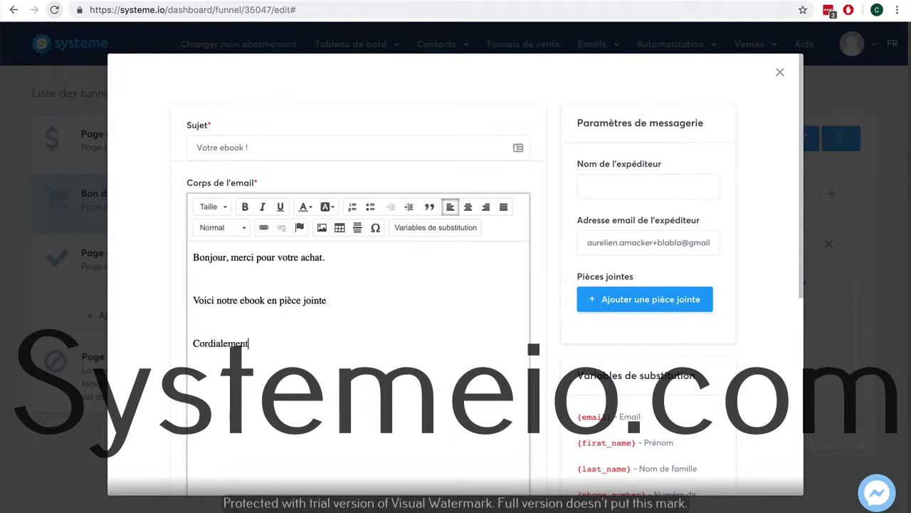
{"action": "type", "text": ","}
{"action": "key", "text": "Return"}
{"action": "type", "text": "xxx"}
Enter an email address as the sender name and try saving the email.
{"action": "scroll", "coordinate": [736, 211], "scroll_direction": "down", "scroll_amount": 5}
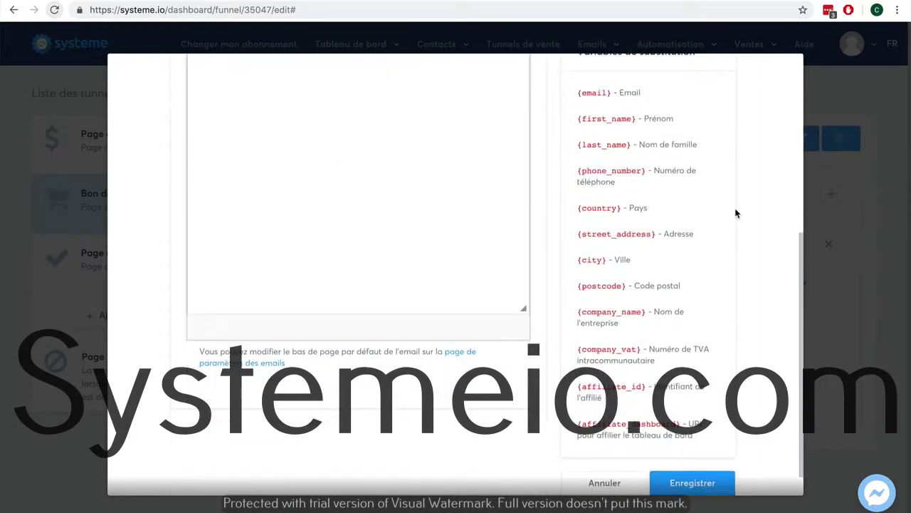
{"action": "scroll", "coordinate": [736, 211], "scroll_direction": "up", "scroll_amount": 5}
{"action": "left_click", "coordinate": [666, 188]}
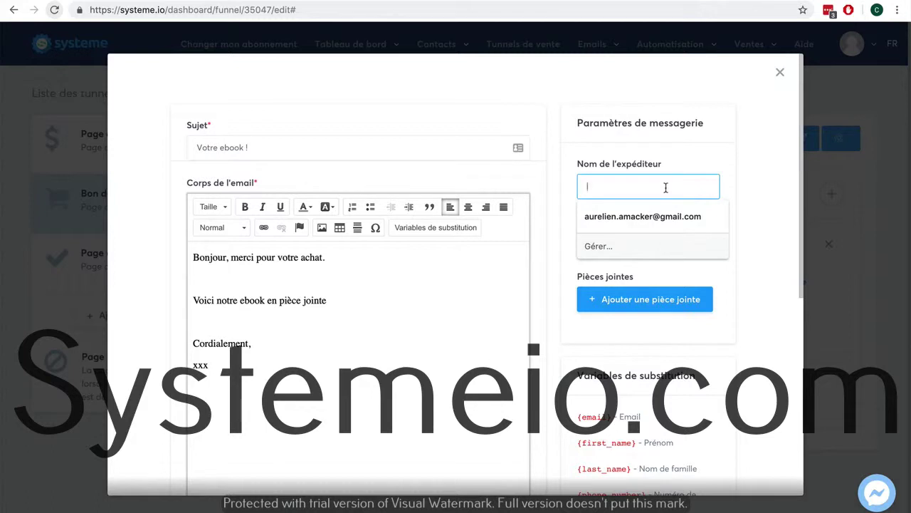
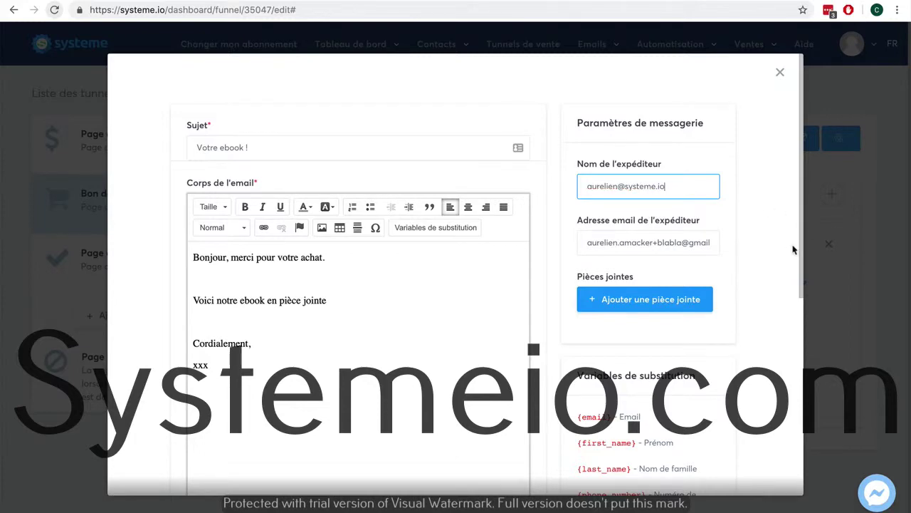
{"action": "scroll", "coordinate": [790, 250], "scroll_direction": "down", "scroll_amount": 4}
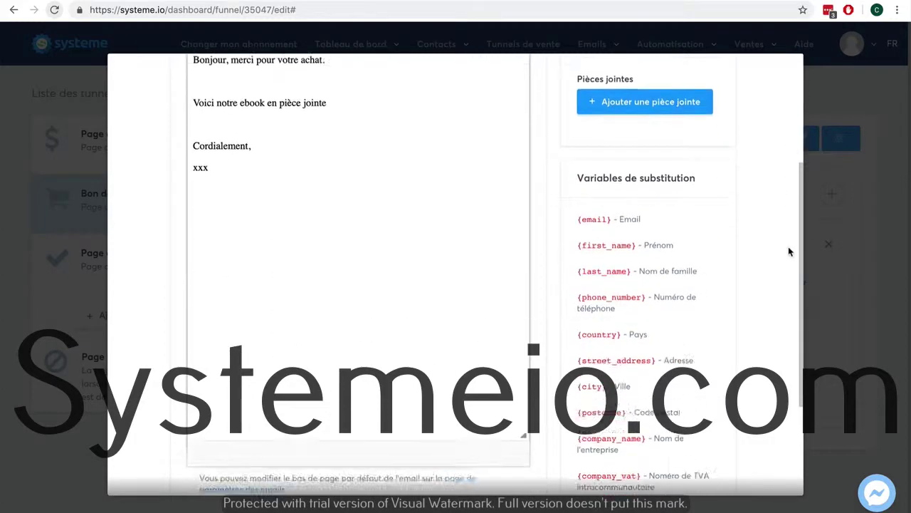
{"action": "scroll", "coordinate": [788, 252], "scroll_direction": "up", "scroll_amount": 2}
{"action": "scroll", "coordinate": [789, 252], "scroll_direction": "down", "scroll_amount": 4}
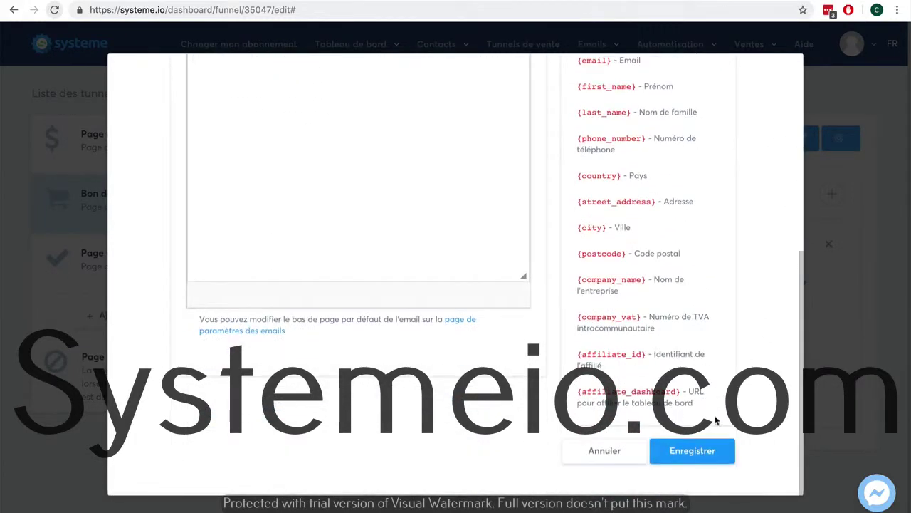
{"action": "left_click", "coordinate": [691, 449]}
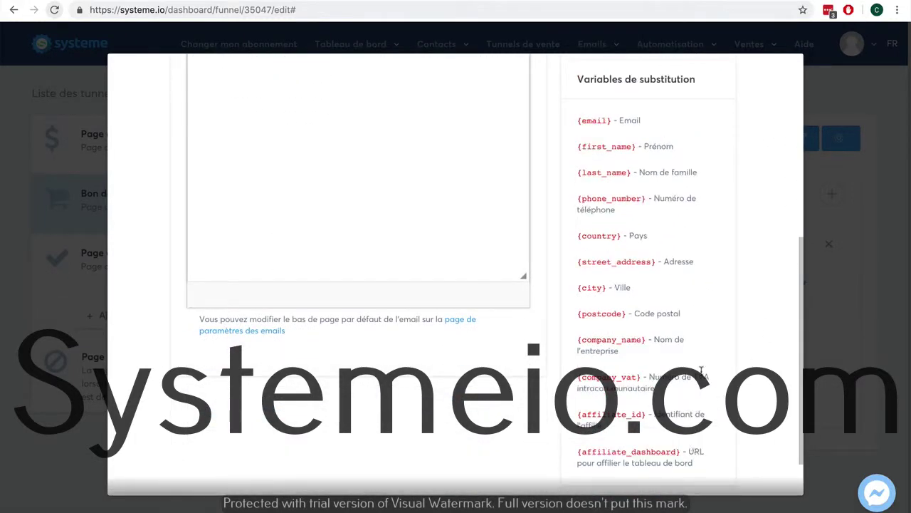
{"action": "scroll", "coordinate": [701, 370], "scroll_direction": "up", "scroll_amount": 4}
{"action": "scroll", "coordinate": [702, 371], "scroll_direction": "up", "scroll_amount": 1}
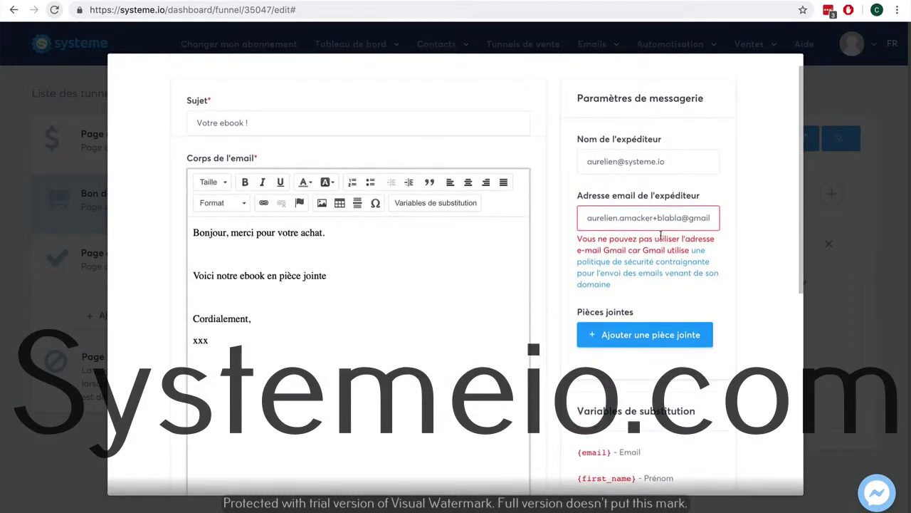
Replace the sender email with a pasted address and retype the sender's first name.
{"action": "left_click_drag", "start_coordinate": [685, 162], "coordinate": [559, 159]}
{"action": "key", "text": "ctrl+c"}
{"action": "key", "text": "BackSpace"}
{"action": "left_click_drag", "start_coordinate": [586, 214], "coordinate": [701, 218]}
{"action": "key", "text": "ctrl+v"}
{"action": "left_click", "coordinate": [646, 166]}
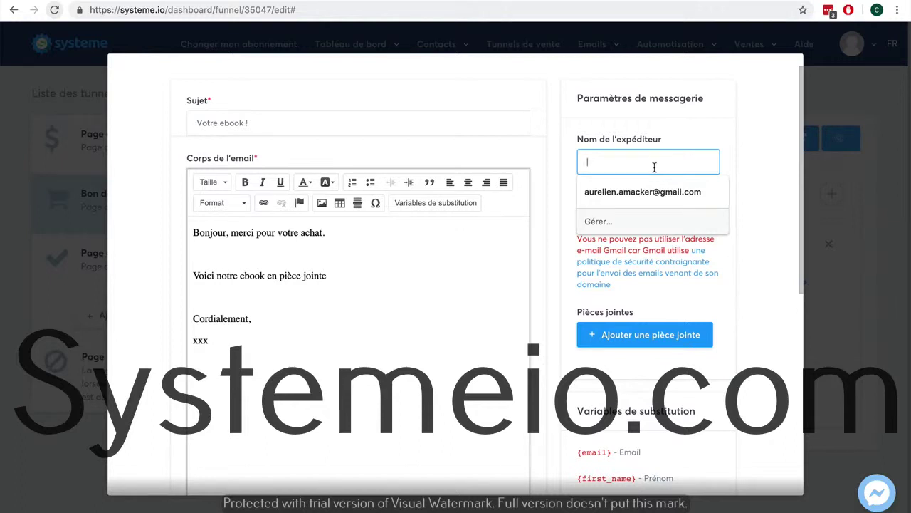
{"action": "type", "text": "Aurelien"}
{"action": "left_click", "coordinate": [762, 144]}
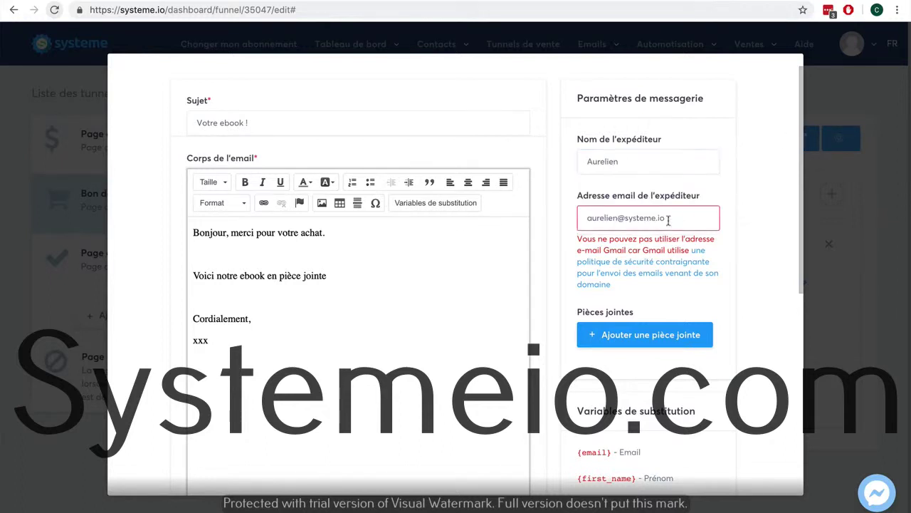
Save the ebook email again, which still fails with the address-not-allowed error.
{"action": "scroll", "coordinate": [695, 221], "scroll_direction": "down", "scroll_amount": 3}
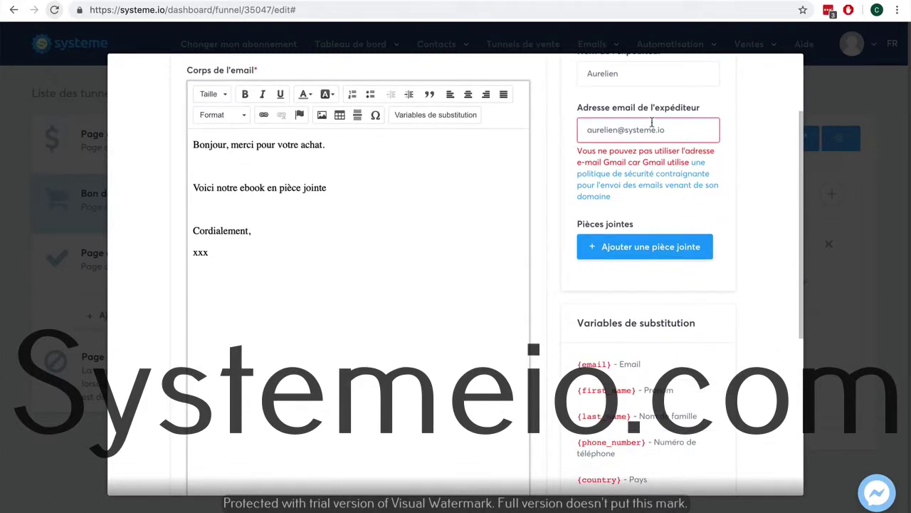
{"action": "triple_click", "coordinate": [667, 125]}
{"action": "left_click", "coordinate": [633, 126]}
{"action": "scroll", "coordinate": [748, 239], "scroll_direction": "down", "scroll_amount": 5}
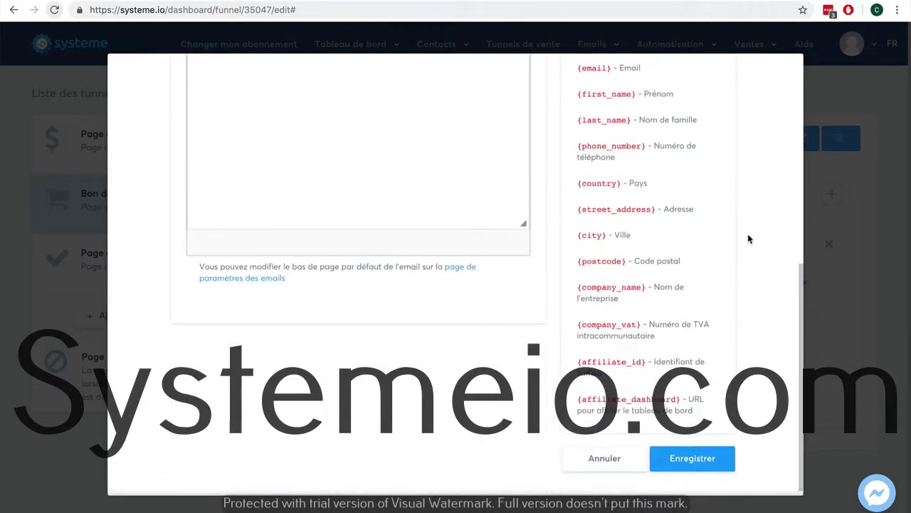
{"action": "left_click", "coordinate": [694, 460]}
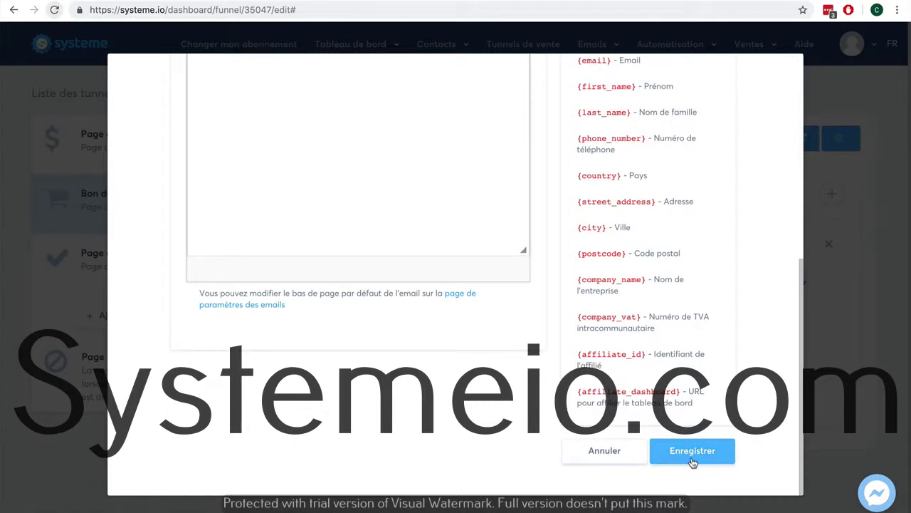
{"action": "scroll", "coordinate": [701, 445], "scroll_direction": "up", "scroll_amount": 10}
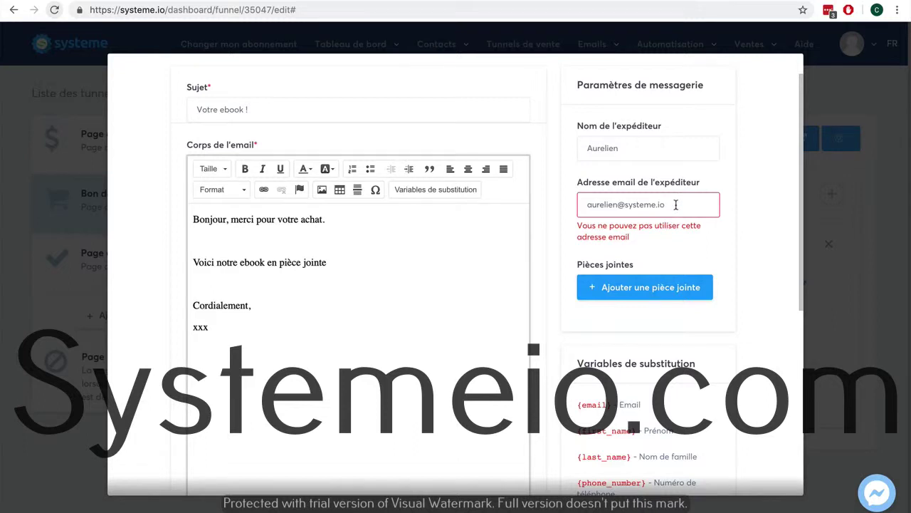
Edit the sender address's domain and retry saving the email.
{"action": "key", "text": "Left"}
{"action": "key", "text": "Left"}
{"action": "key", "text": "Left"}
{"action": "type", "text": "itutu"}
{"action": "left_click", "coordinate": [657, 204]}
{"action": "key", "text": "BackSpace"}
{"action": "scroll", "coordinate": [763, 265], "scroll_direction": "down", "scroll_amount": 5}
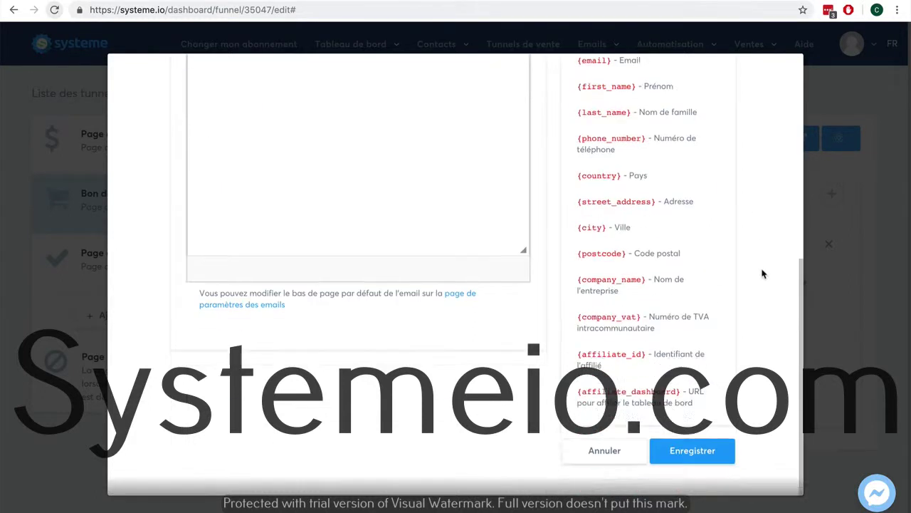
{"action": "left_click", "coordinate": [701, 453]}
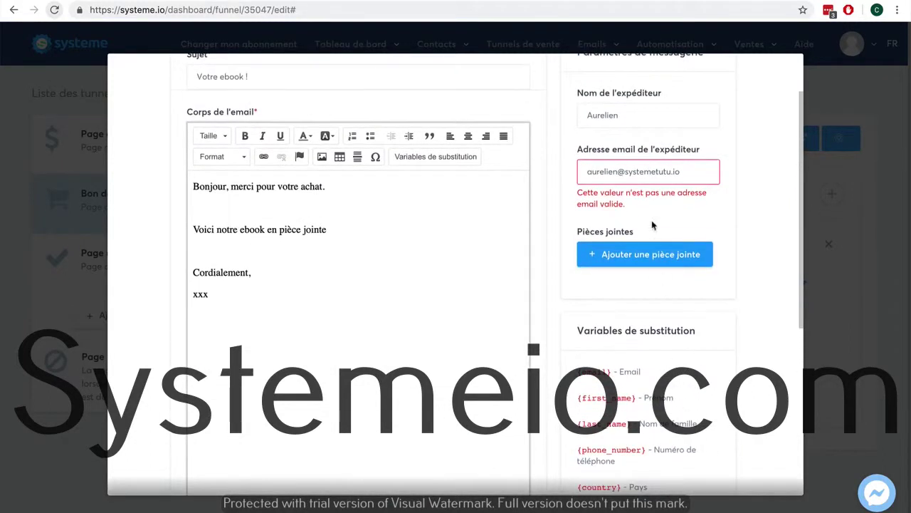
Change the sender address domain to free.fr and save the 'Votre ebook !' email.
{"action": "double_click", "coordinate": [669, 172]}
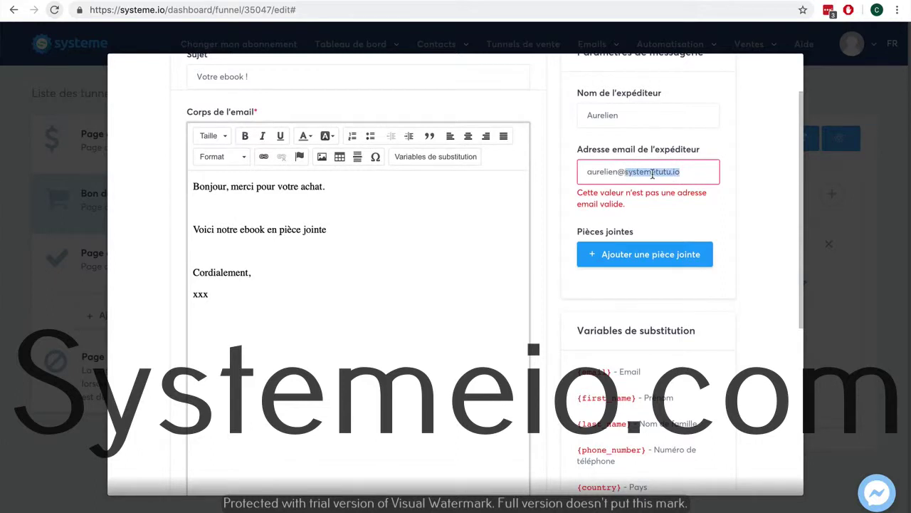
{"action": "type", "text": "fre"}
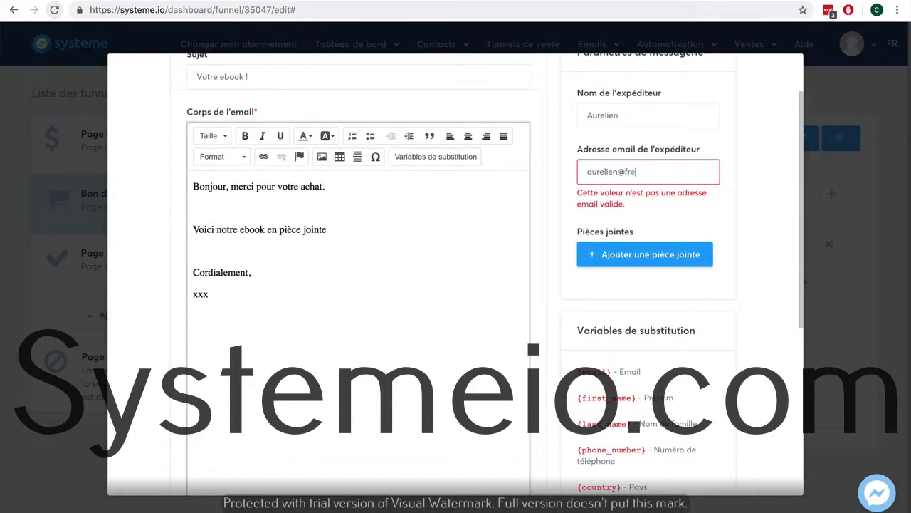
{"action": "type", "text": "e.fr"}
{"action": "scroll", "coordinate": [737, 258], "scroll_direction": "down", "scroll_amount": 5}
{"action": "left_click", "coordinate": [699, 467]}
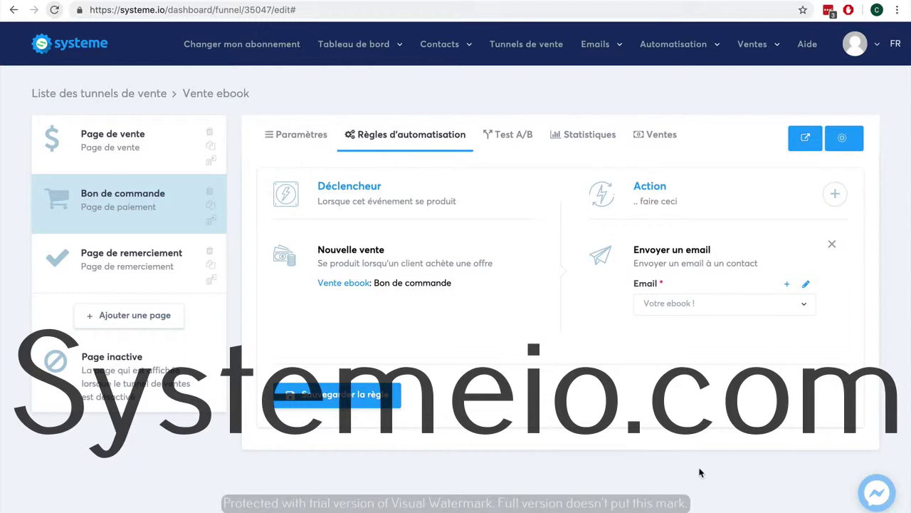
Save the new-sale rule as Règle #20246 and return to the Bon de commande settings.
{"action": "left_click", "coordinate": [362, 402]}
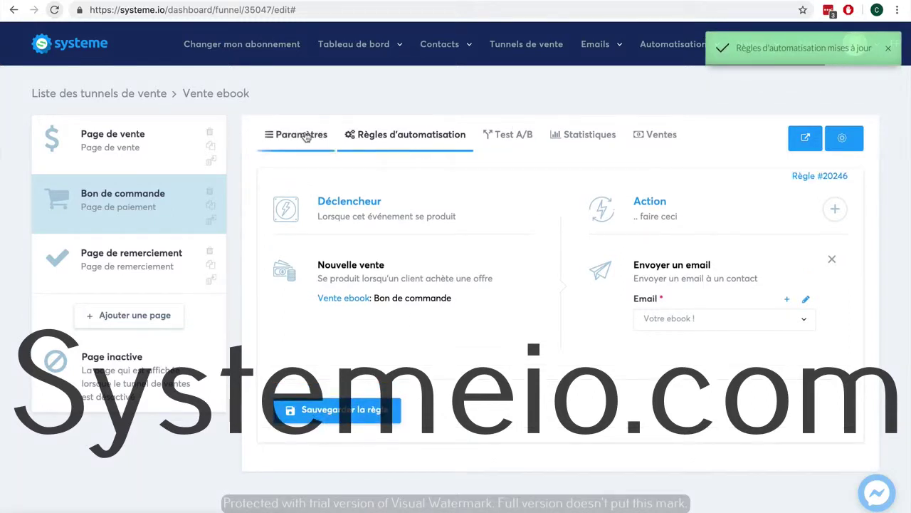
{"action": "left_click", "coordinate": [302, 135]}
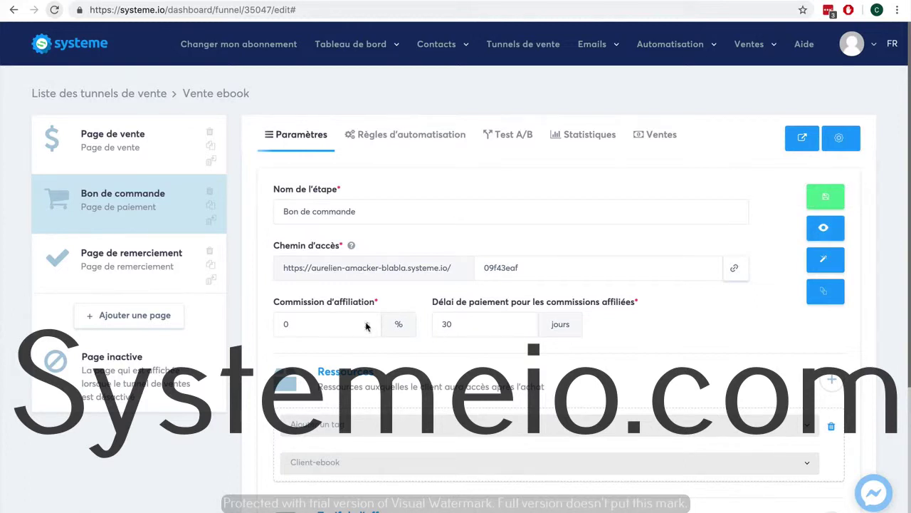
Change the Commission d'affiliation from 0 to 40% and review the settings below.
{"action": "left_click", "coordinate": [283, 323]}
{"action": "key", "text": "BackSpace"}
{"action": "type", "text": "40"}
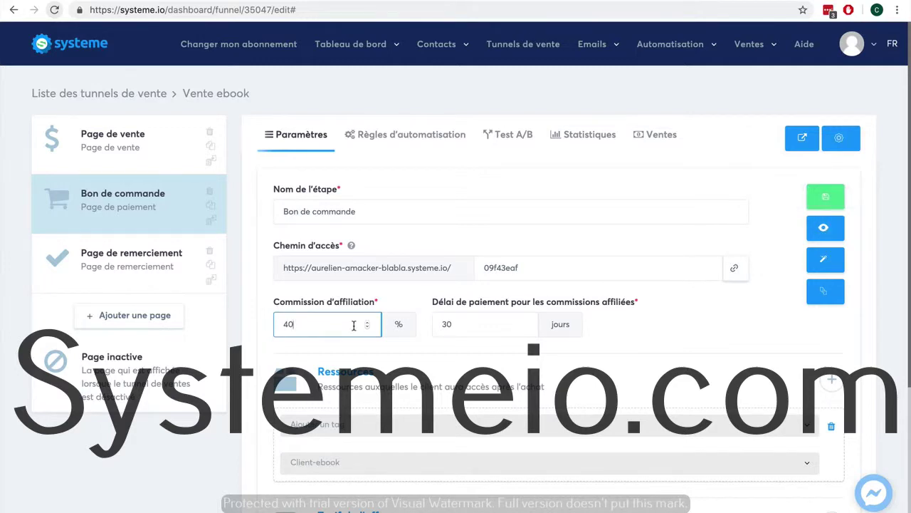
{"action": "scroll", "coordinate": [712, 342], "scroll_direction": "down", "scroll_amount": 3}
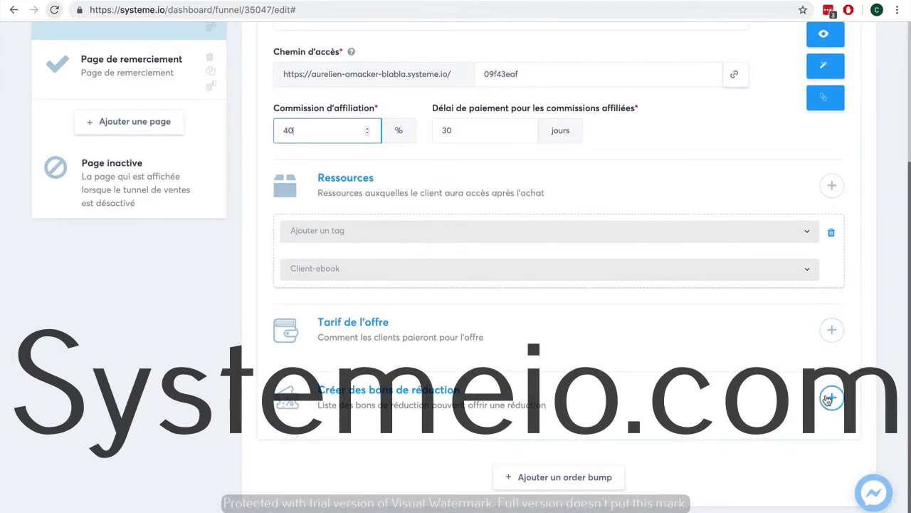
{"action": "scroll", "coordinate": [828, 399], "scroll_direction": "up", "scroll_amount": 3}
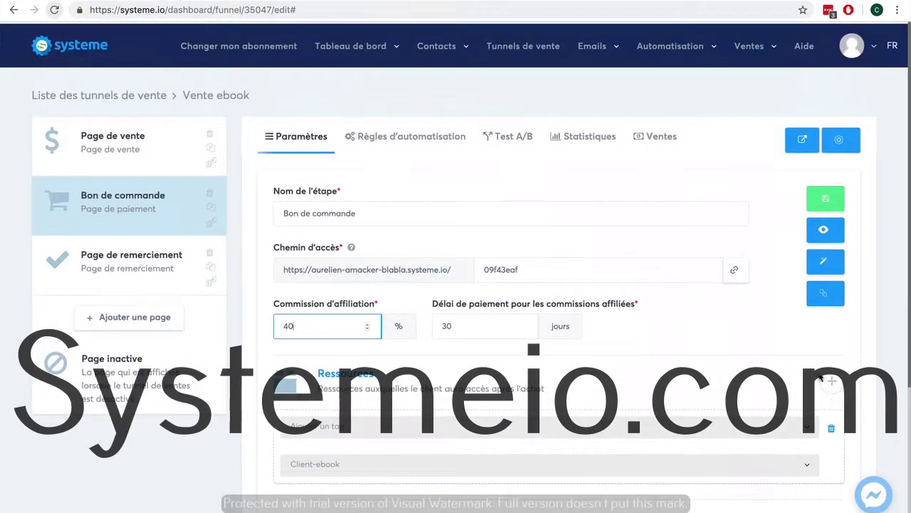
{"action": "left_click", "coordinate": [823, 226]}
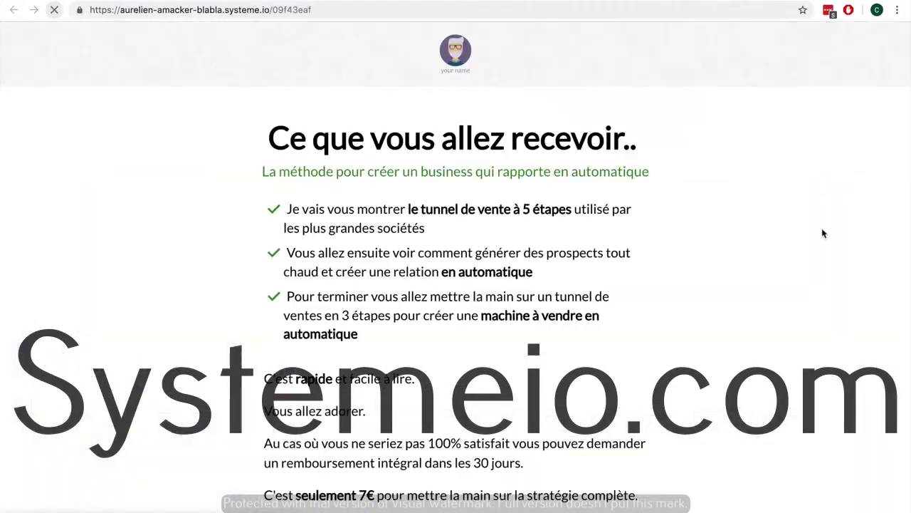
{"action": "scroll", "coordinate": [779, 291], "scroll_direction": "down", "scroll_amount": 8}
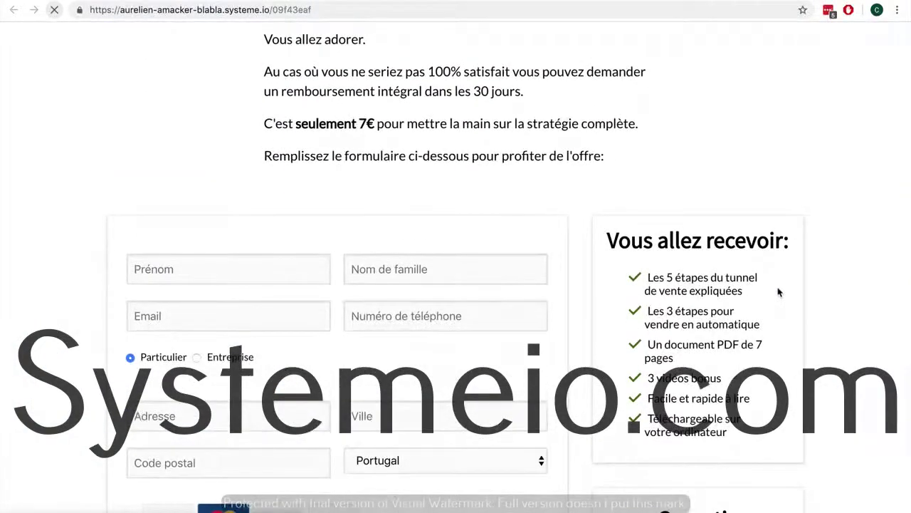
{"action": "scroll", "coordinate": [779, 291], "scroll_direction": "down", "scroll_amount": 2}
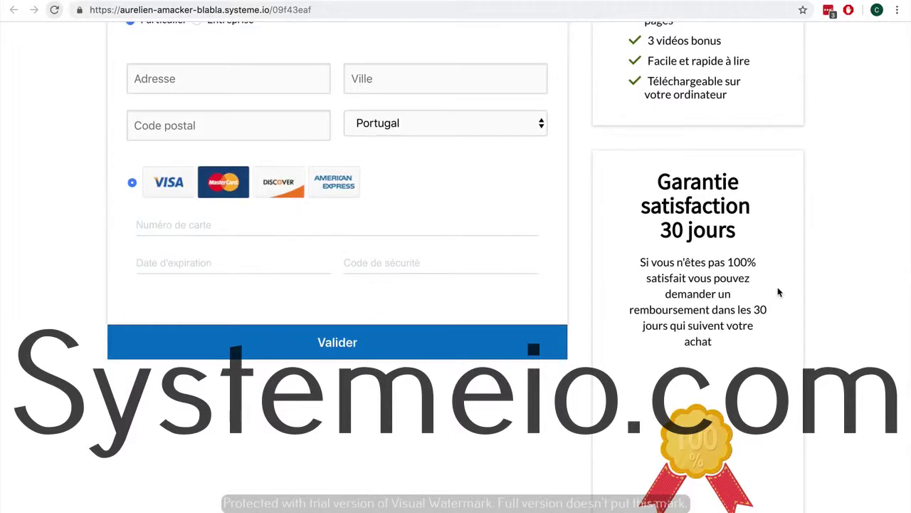
{"action": "scroll", "coordinate": [777, 293], "scroll_direction": "up", "scroll_amount": 4}
{"action": "scroll", "coordinate": [776, 295], "scroll_direction": "down", "scroll_amount": 2}
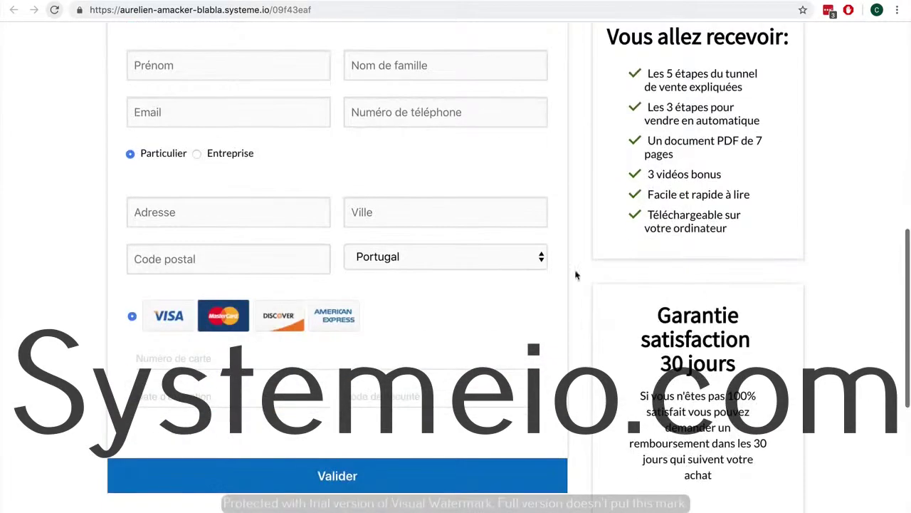
{"action": "left_click", "coordinate": [468, 258]}
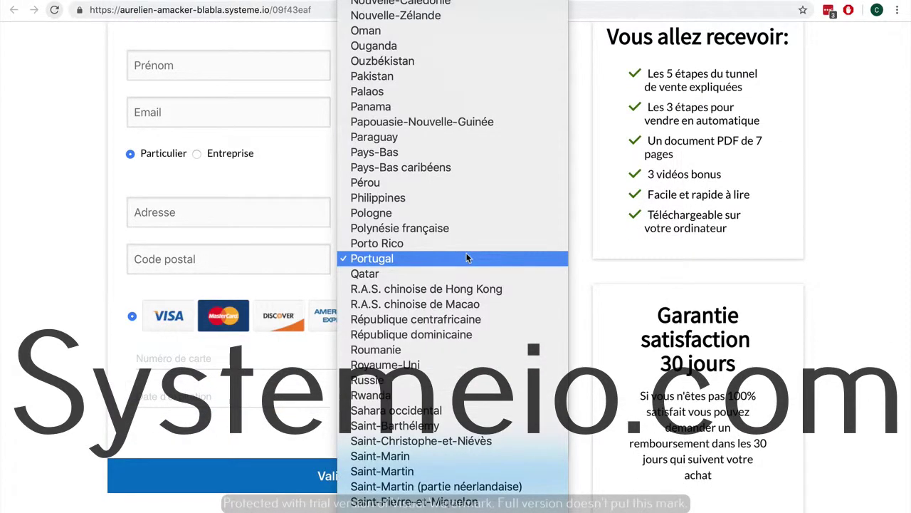
{"action": "left_click", "coordinate": [466, 255]}
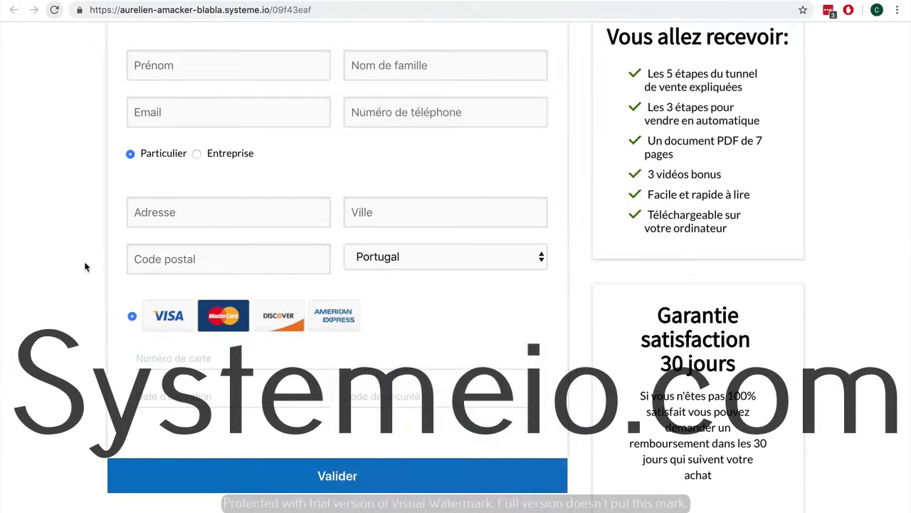
{"action": "scroll", "coordinate": [162, 268], "scroll_direction": "up", "scroll_amount": 2}
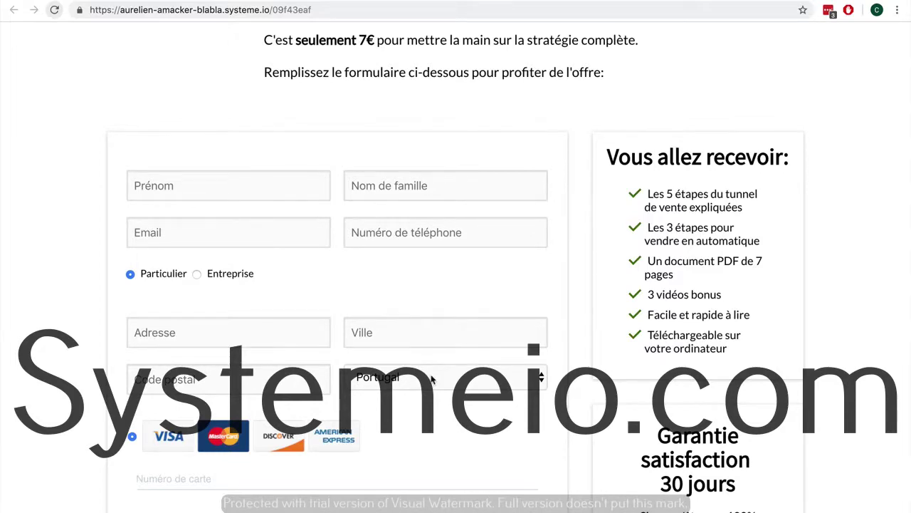
{"action": "left_click", "coordinate": [432, 379]}
{"action": "key", "text": "f"}
{"action": "key", "text": "Return"}
{"action": "scroll", "coordinate": [451, 321], "scroll_direction": "up", "scroll_amount": 5}
{"action": "scroll", "coordinate": [455, 320], "scroll_direction": "down", "scroll_amount": 6}
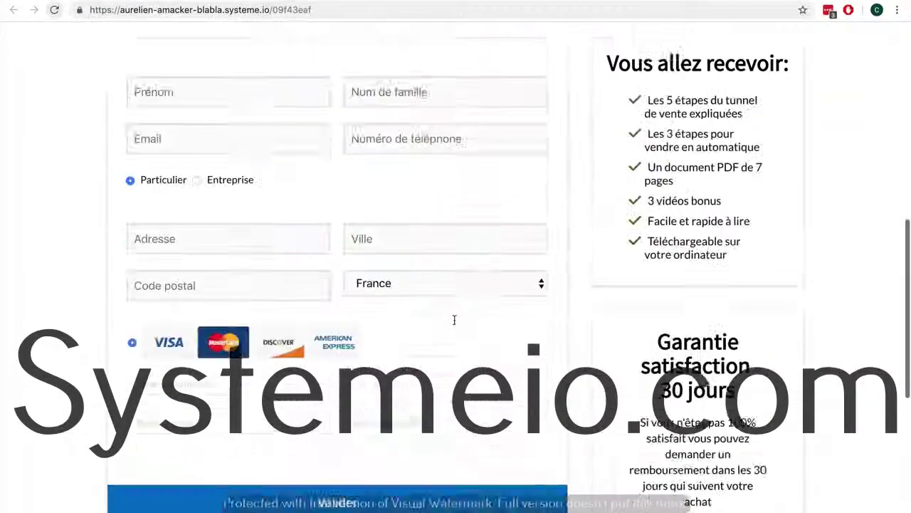